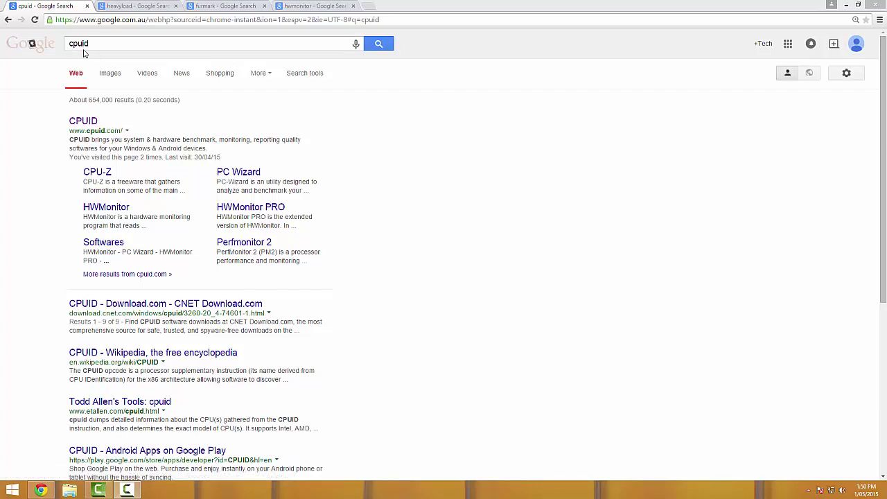
- Go to the CPU-Z for Windows page on the official CPUID website
left_click(82, 125)
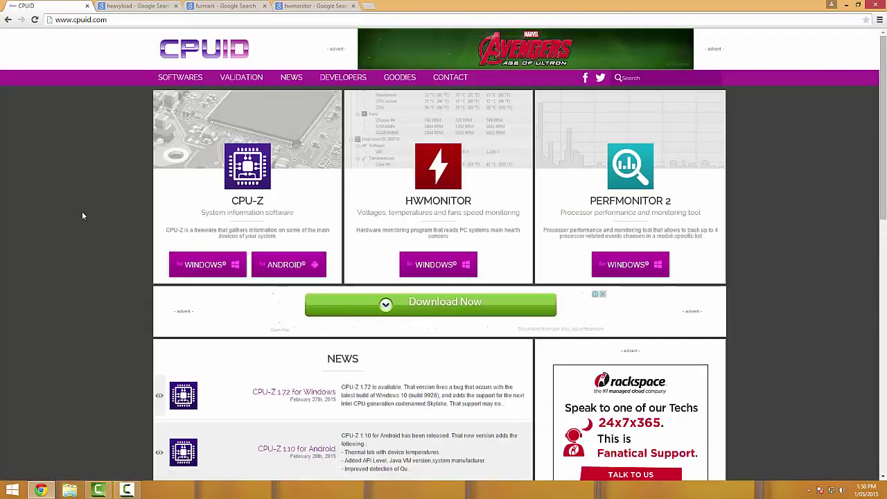
scroll(82, 214, "down", 1)
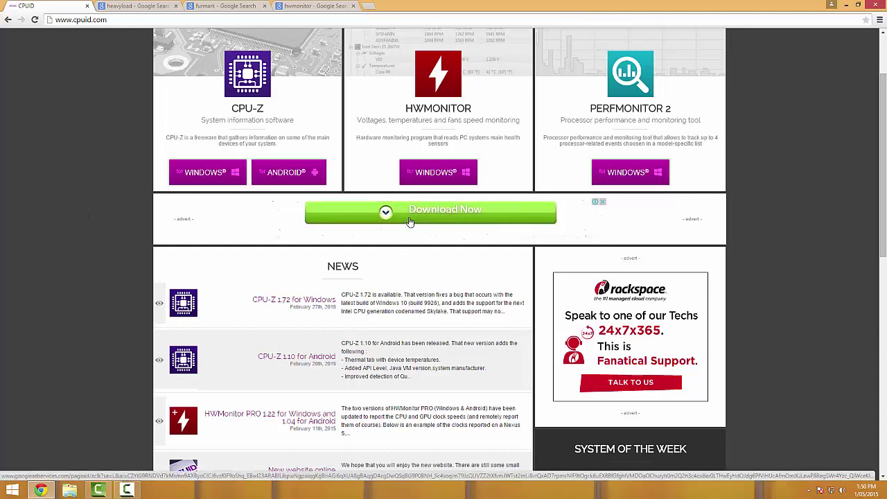
scroll(410, 222, "up", 1)
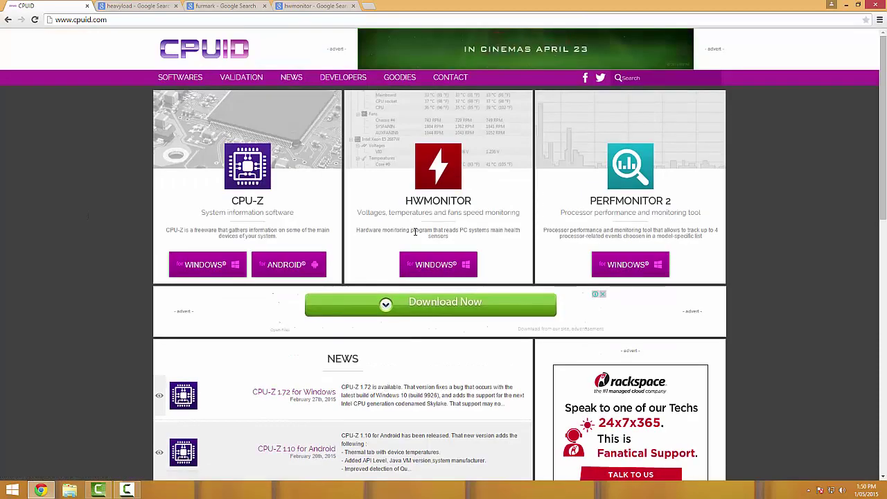
left_click(206, 267)
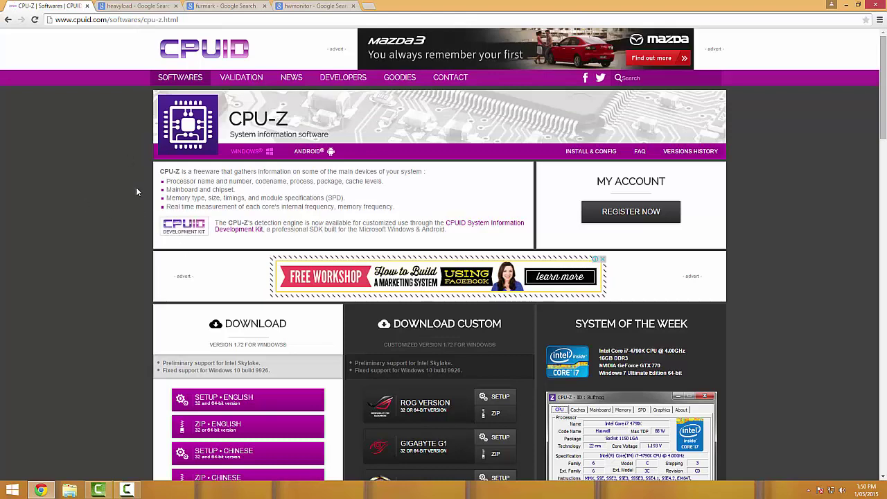
scroll(167, 185, "down", 2)
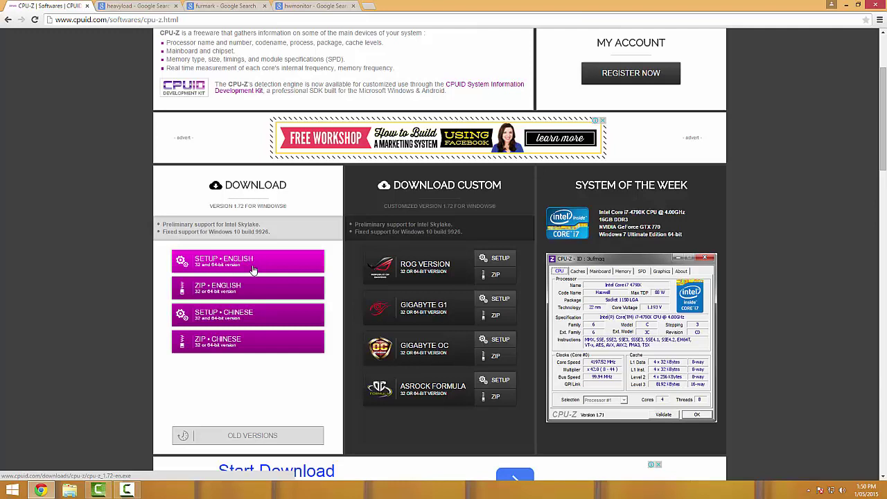
- Download the English CPU-Z 1.72 setup, cpu-z_1.72-en.exe, then return to the heavyload results
left_click(253, 270)
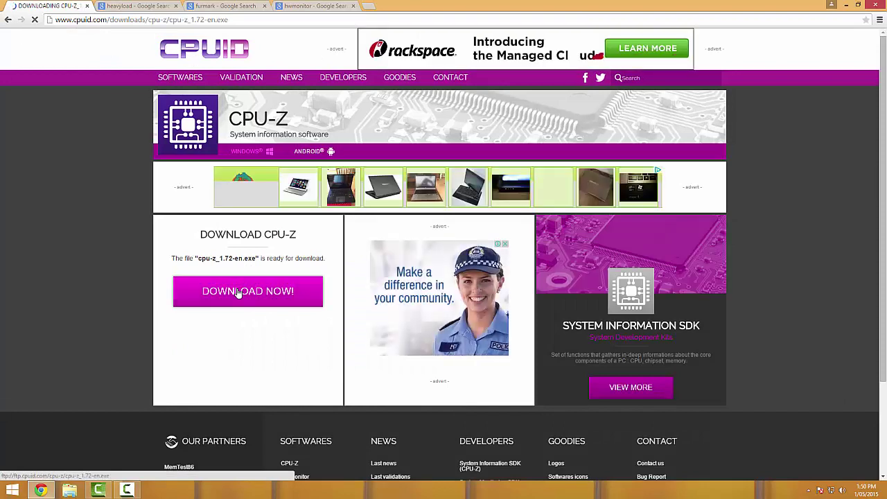
left_click(238, 291)
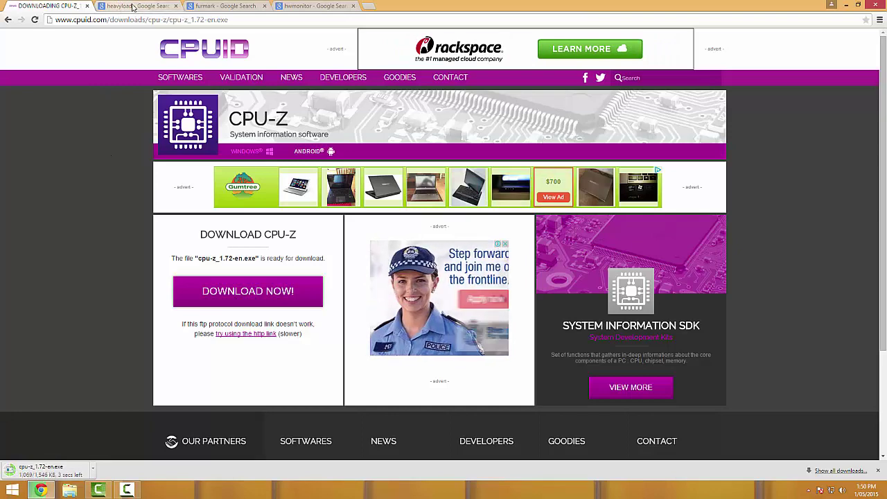
left_click(131, 6)
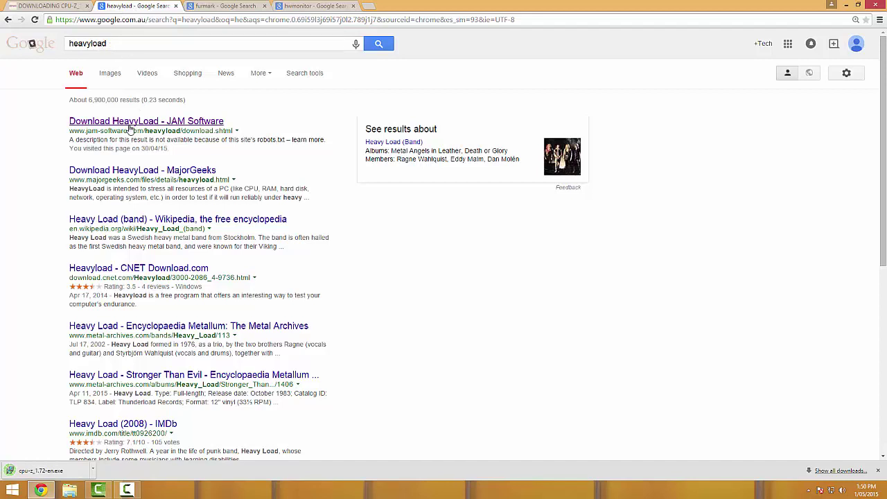
- Download HeavyLoad V3.31 HeavyLoad-x64-Setup.exe from JAM Software, then return to the furmark results
left_click(212, 125)
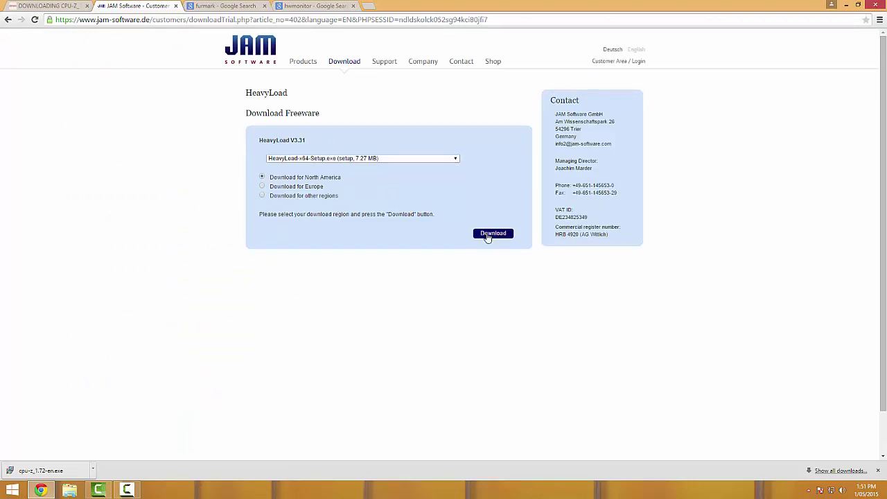
left_click(314, 160)
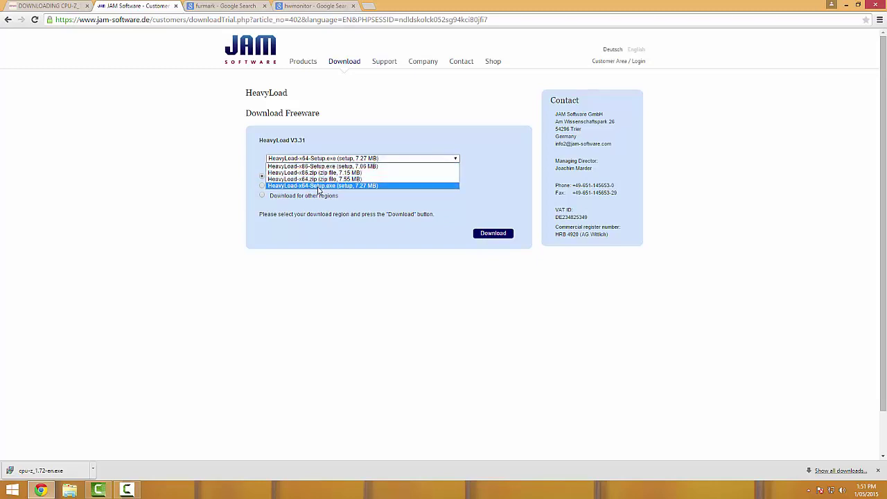
left_click(319, 187)
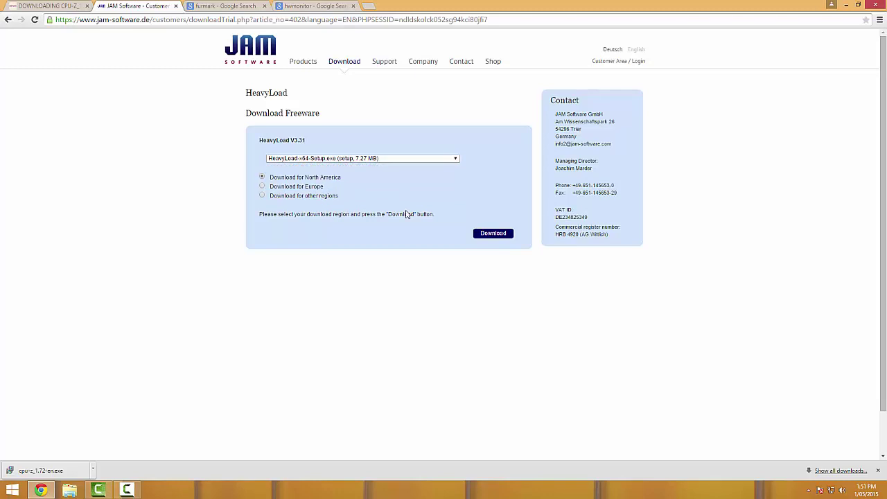
left_click(489, 235)
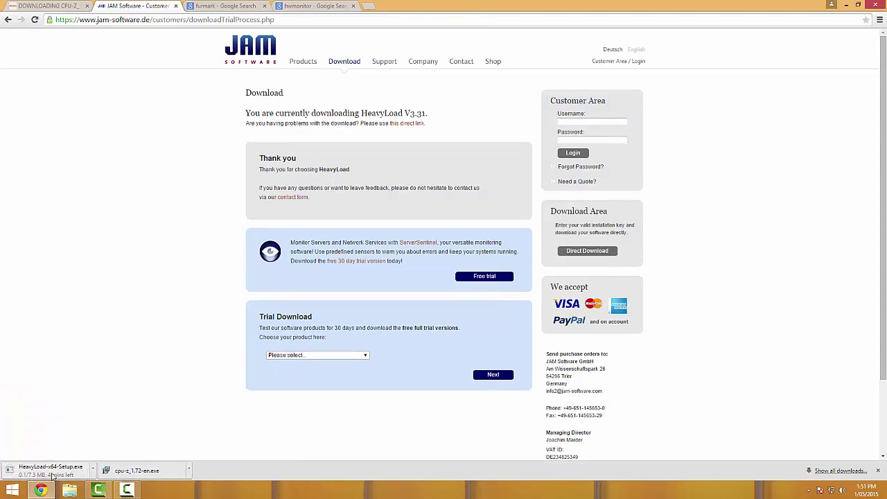
left_click(208, 6)
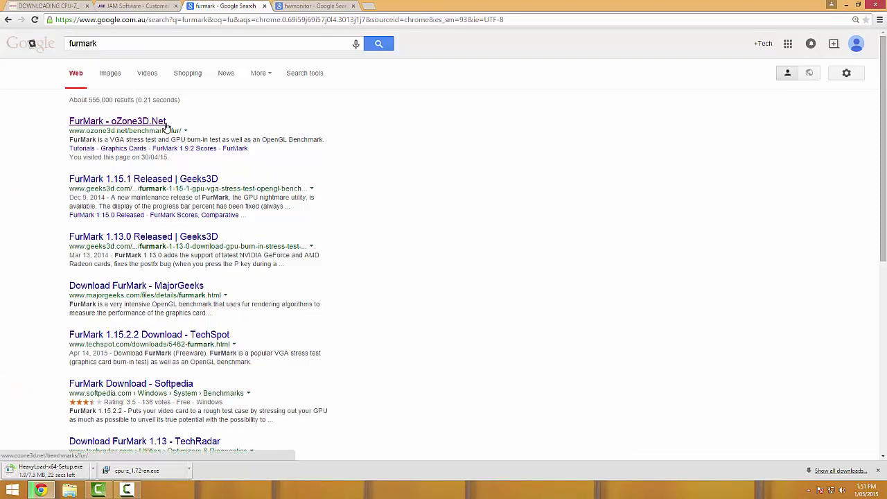
- Follow the oZone3D FurMark page's download link through to Geeks3D
left_click(80, 124)
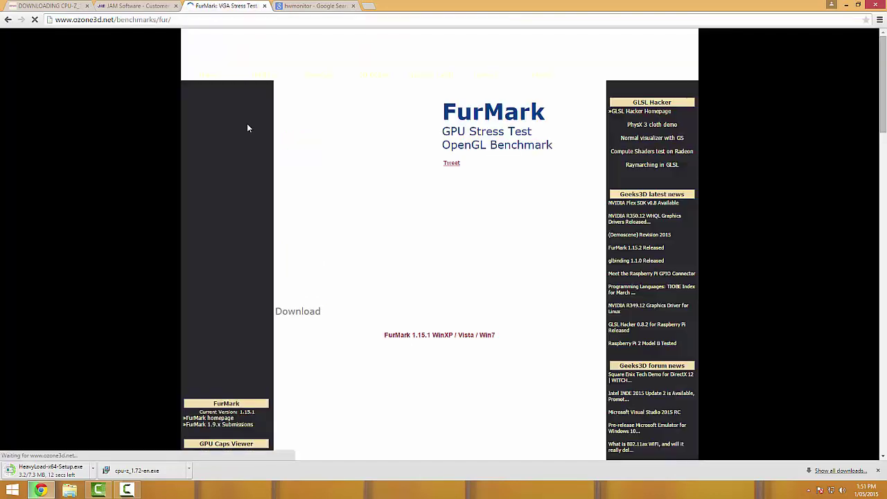
scroll(486, 260, "down", 2)
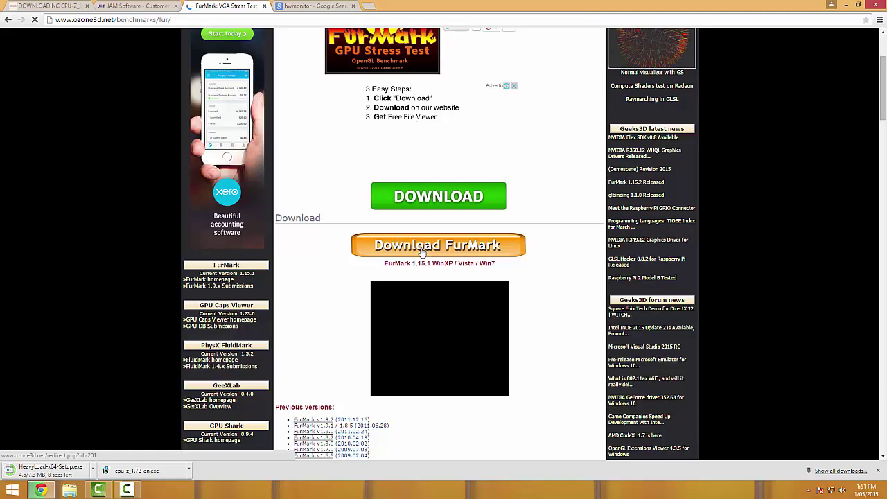
left_click(422, 253)
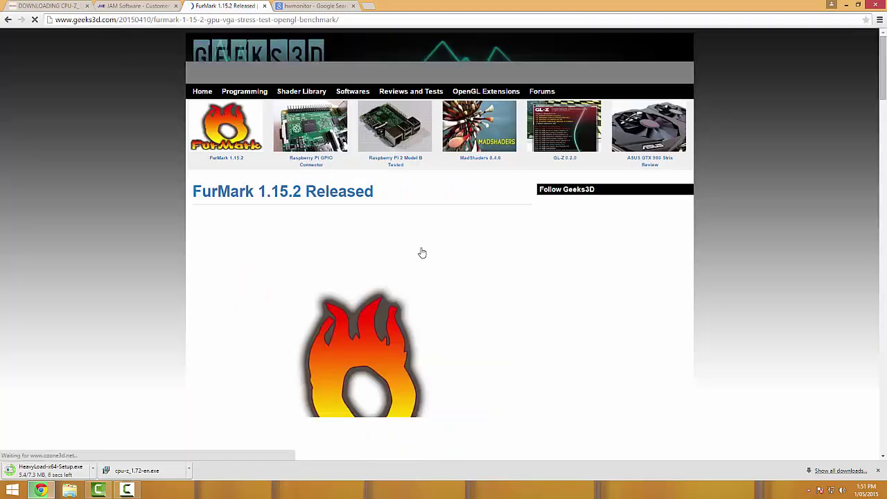
- Download the FurMark 1.15.2 installer from Geeks3D, then return to the hwmonitor results
scroll(422, 253, "down", 1)
scroll(420, 253, "down", 3)
scroll(420, 252, "up", 2)
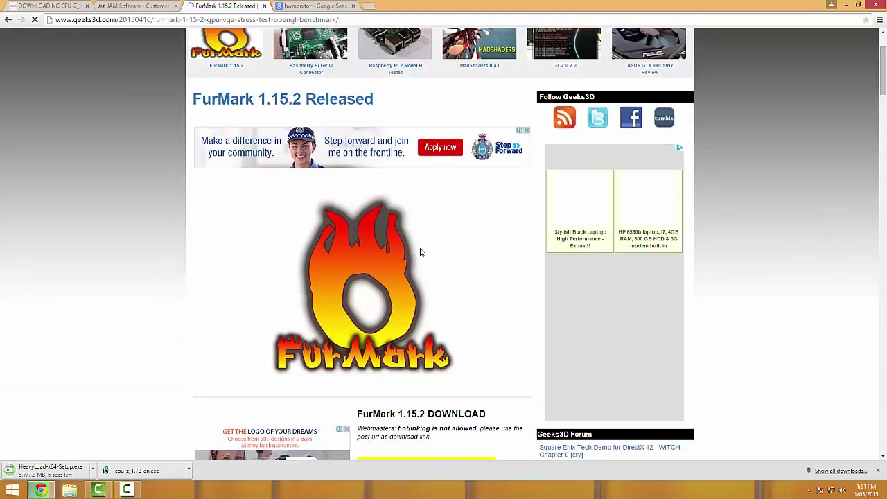
scroll(420, 252, "up", 2)
scroll(420, 252, "down", 4)
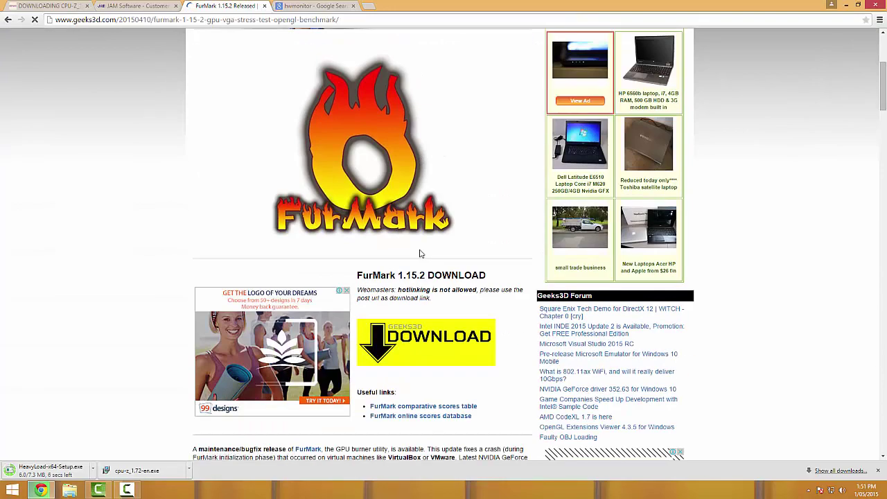
scroll(420, 252, "down", 2)
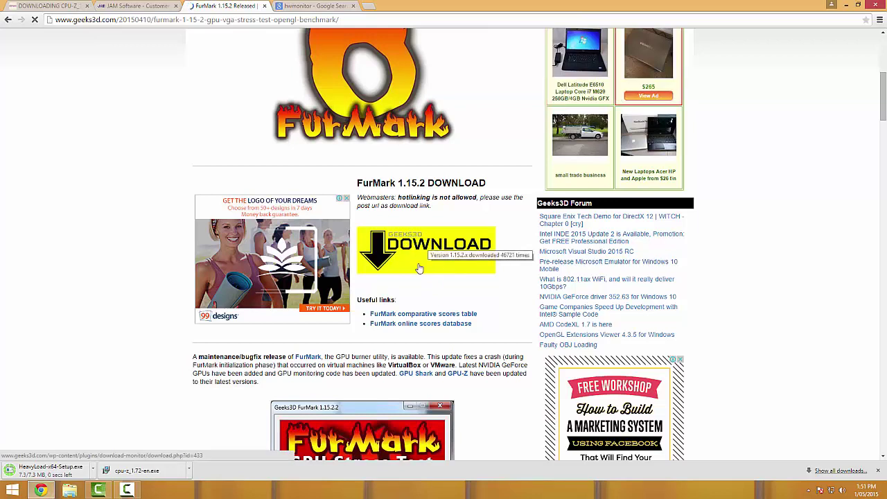
left_click(452, 260)
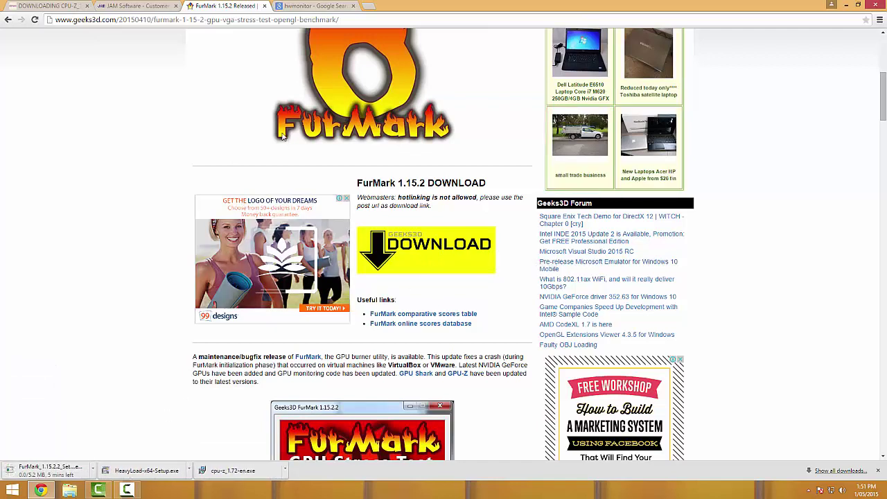
left_click(309, 5)
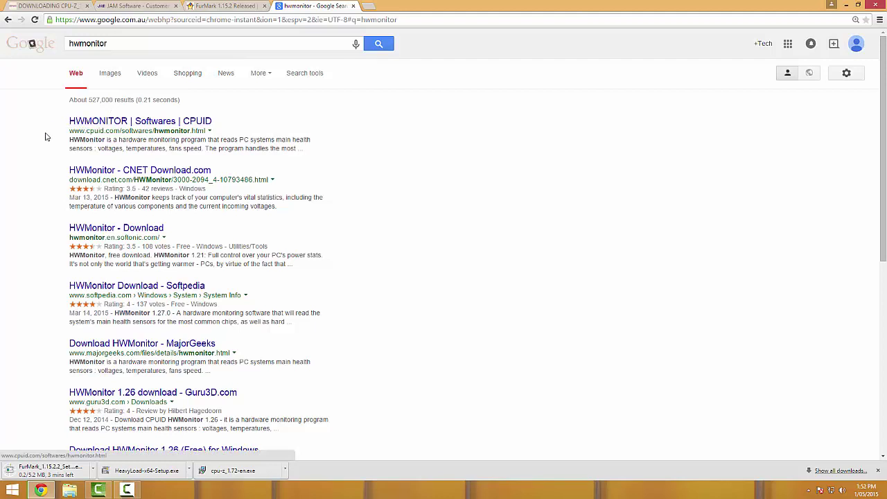
- Download the English HWMonitor 1.27 setup, hwmonitor_1.27.exe, from the CPUID HWMonitor page
left_click(98, 121)
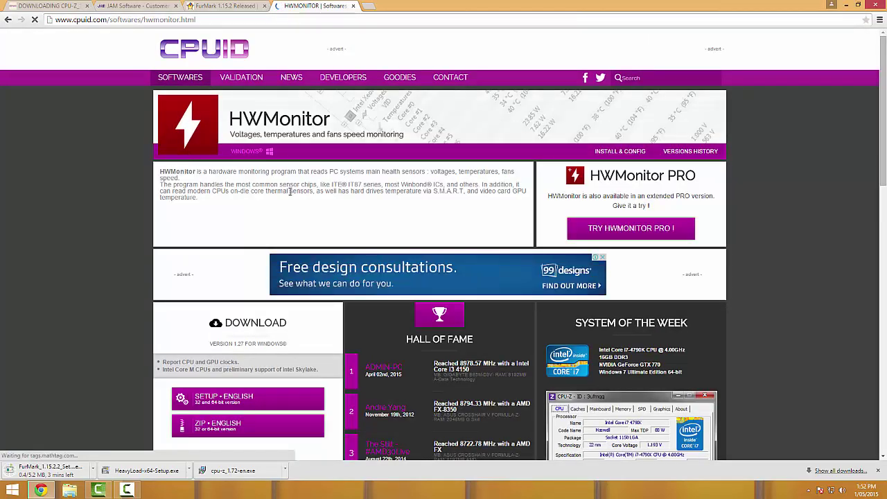
scroll(555, 312, "down", 1)
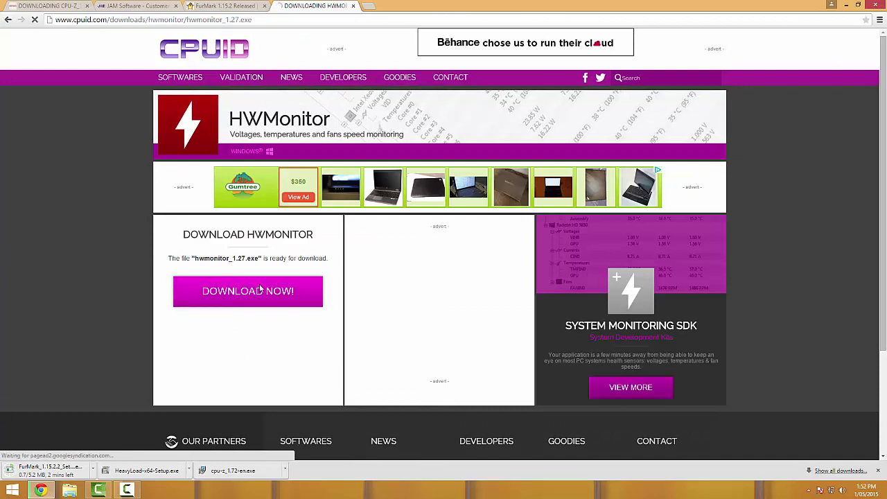
left_click(246, 278)
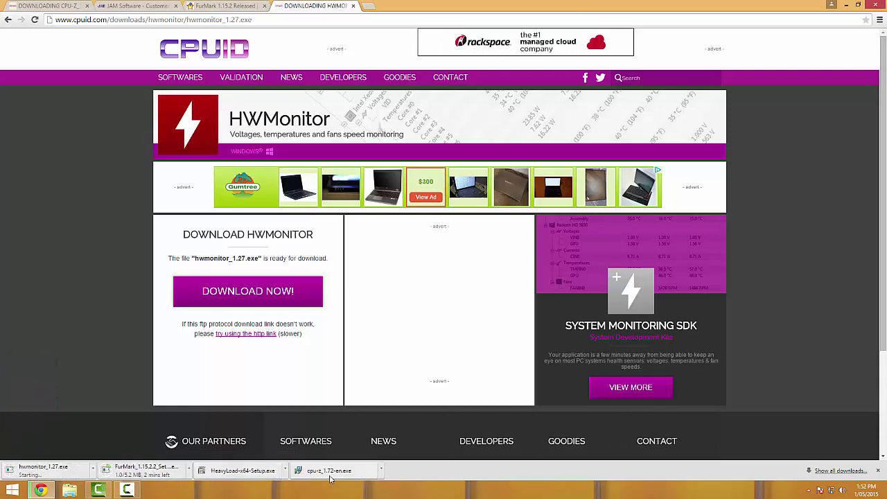
- Run the downloaded HeavyLoad installer and get past its welcome page
left_click(331, 472)
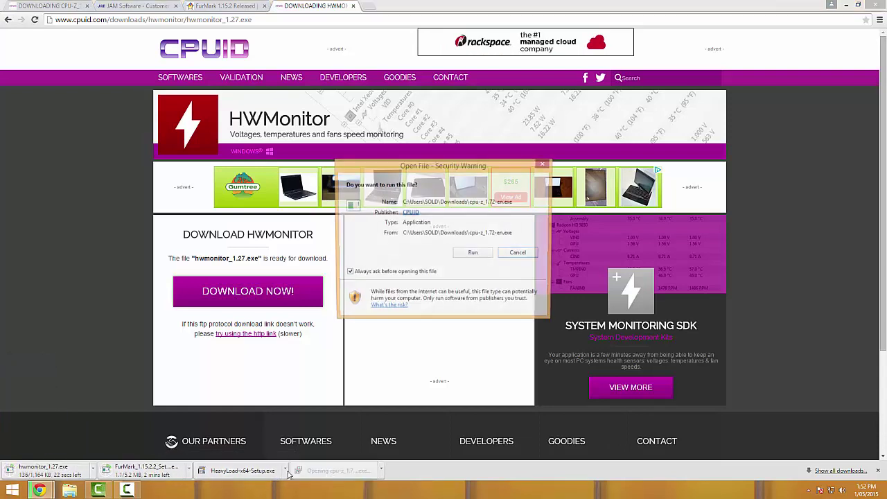
left_click(244, 471)
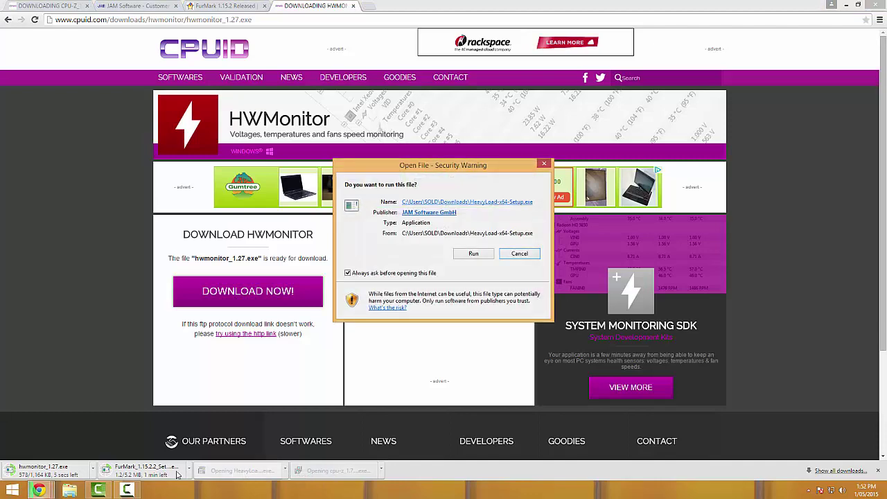
left_click(473, 254)
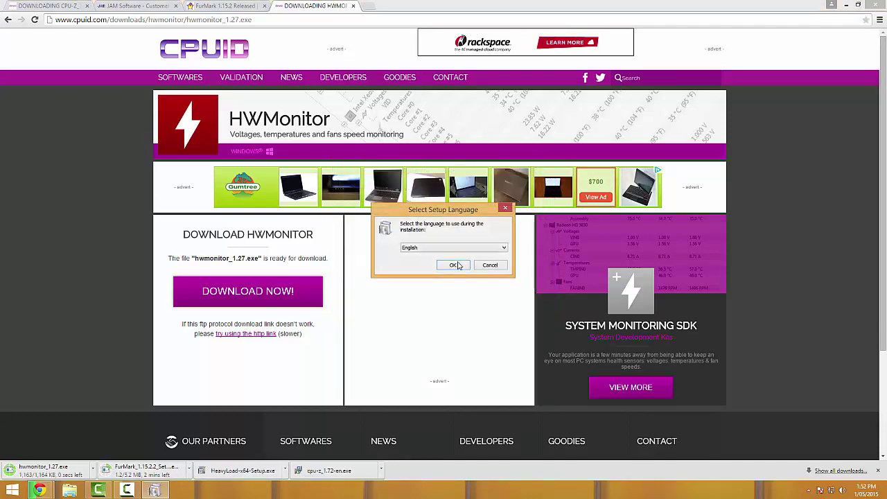
left_click(454, 264)
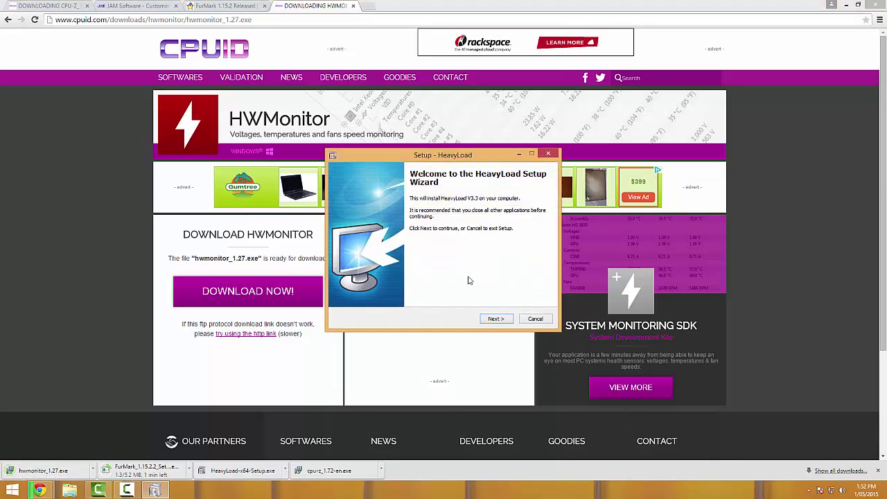
left_click(495, 320)
- Install HeavyLoad to the default folder with a desktop icon, launch it, and minimise it
left_click(394, 291)
left_click(510, 322)
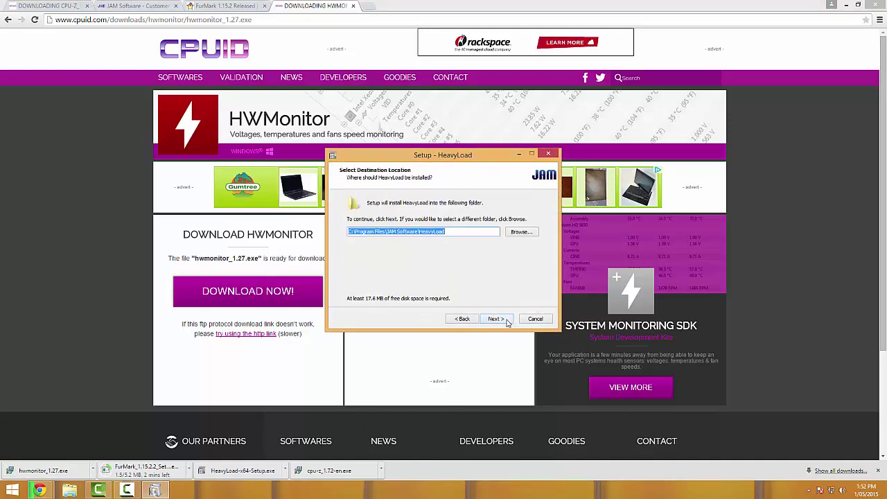
left_click(501, 322)
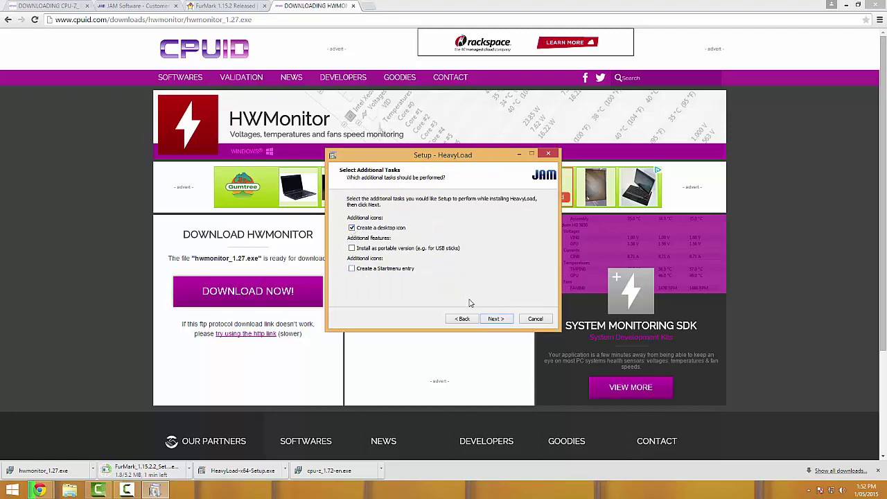
left_click(496, 320)
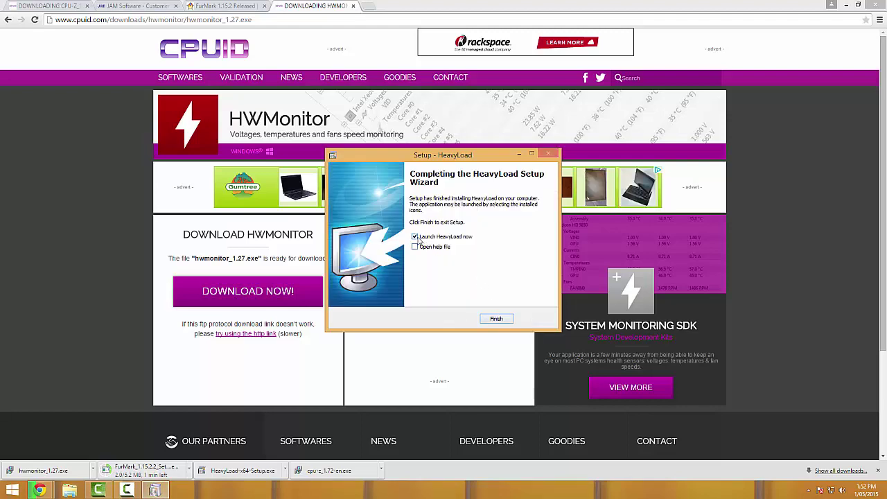
left_click(493, 319)
left_click(385, 30)
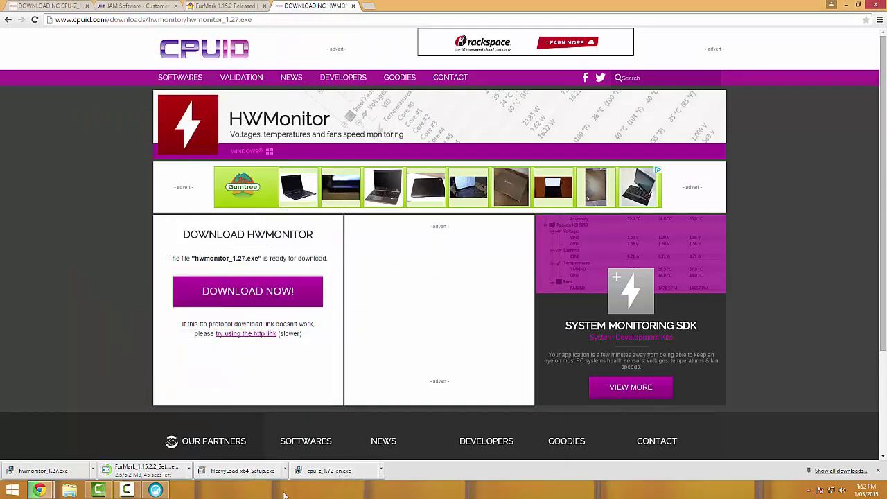
- Install CPU-Z 1.72 to C:\Program Files\CPUID\CPU-Z with default Start Menu folder and desktop icon
left_click(329, 474)
left_click(473, 255)
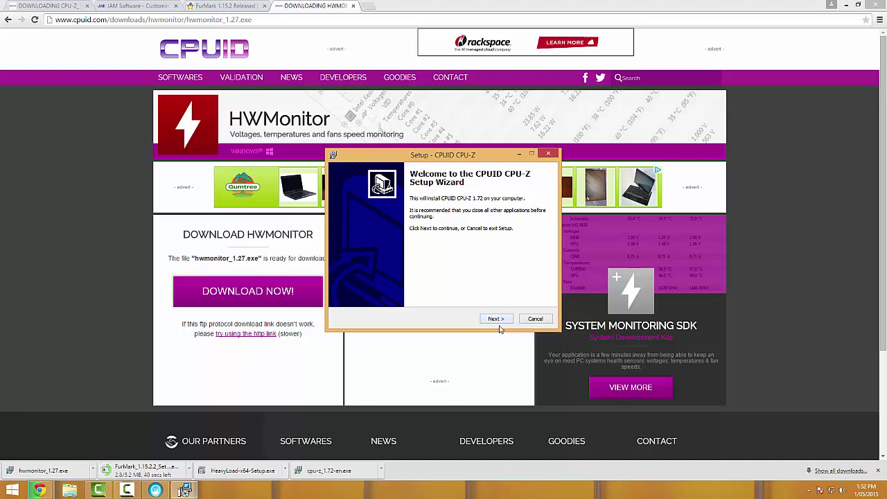
left_click(495, 321)
left_click(383, 294)
left_click(493, 320)
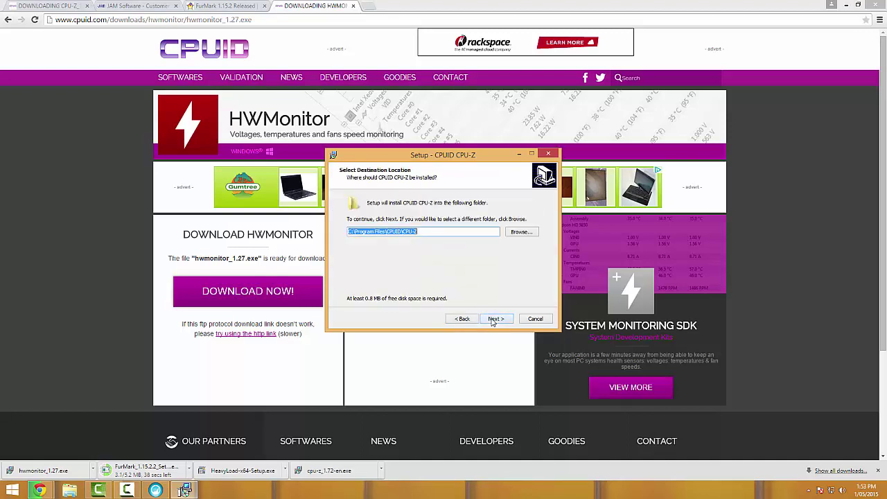
left_click(493, 320)
left_click(493, 319)
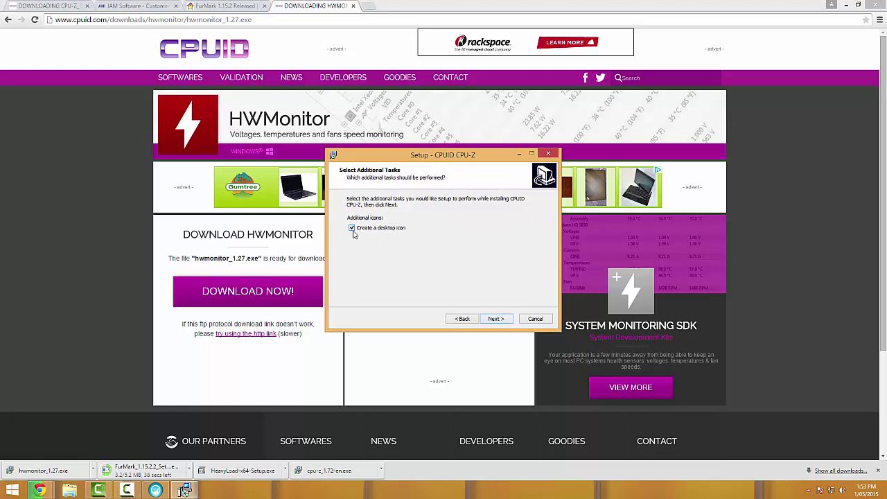
left_click(495, 319)
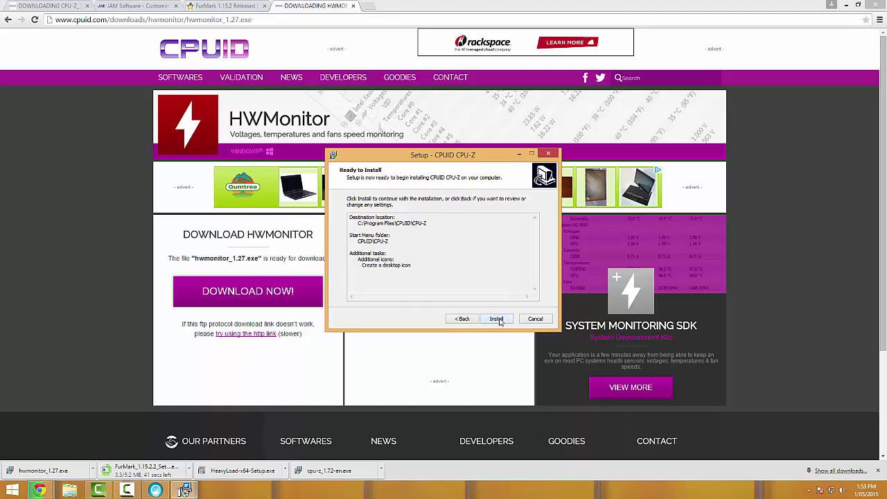
left_click(498, 319)
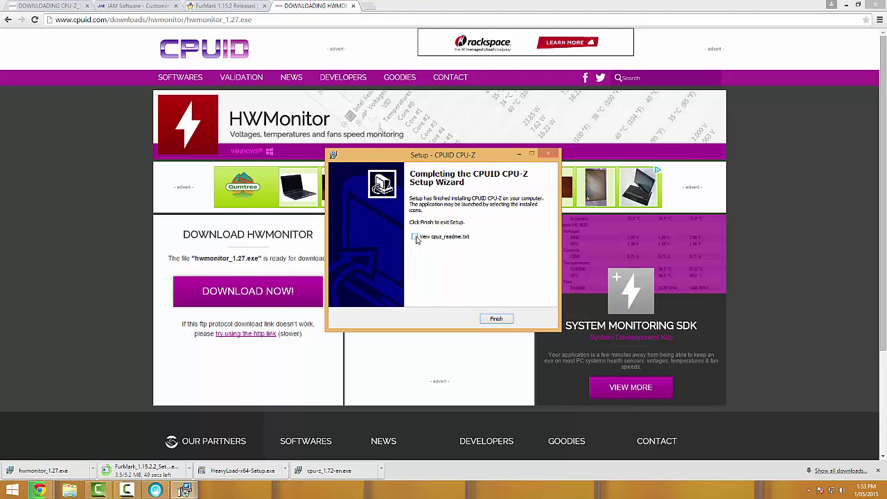
left_click(495, 320)
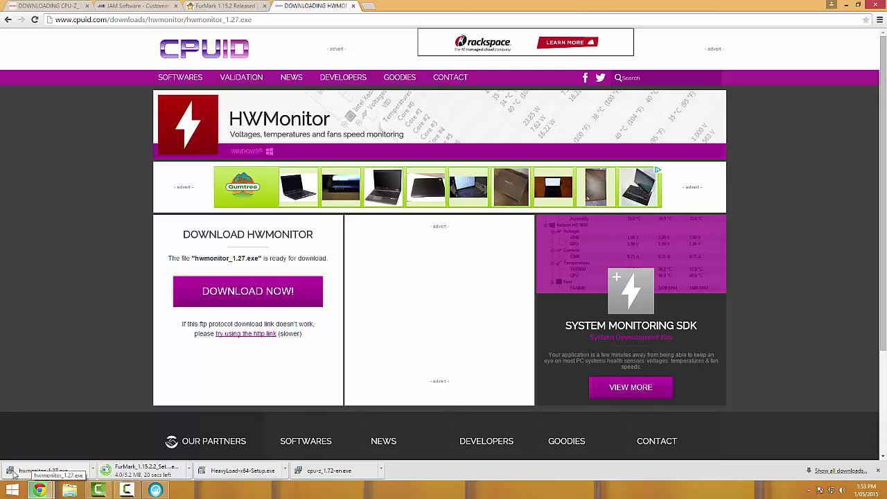
- Install HWMonitor 1.27 into the existing C:\Program Files\CPUID\HWMonitor folder with a desktop icon
left_click(43, 475)
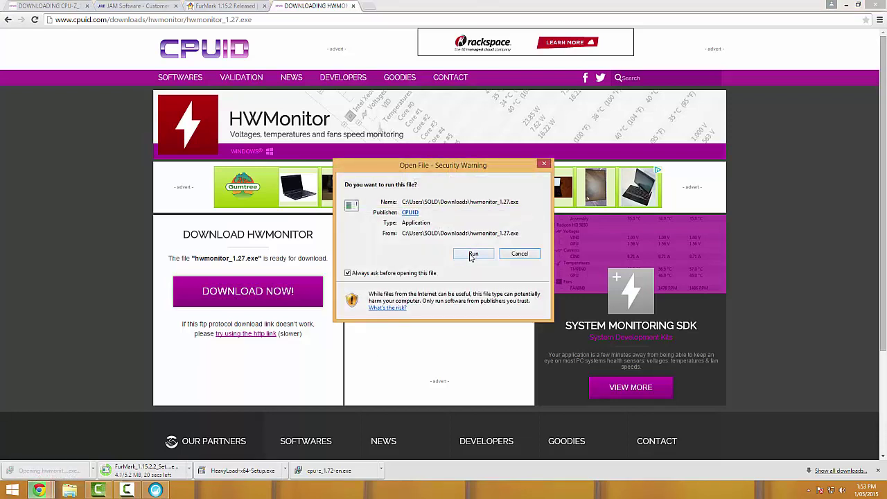
left_click(473, 255)
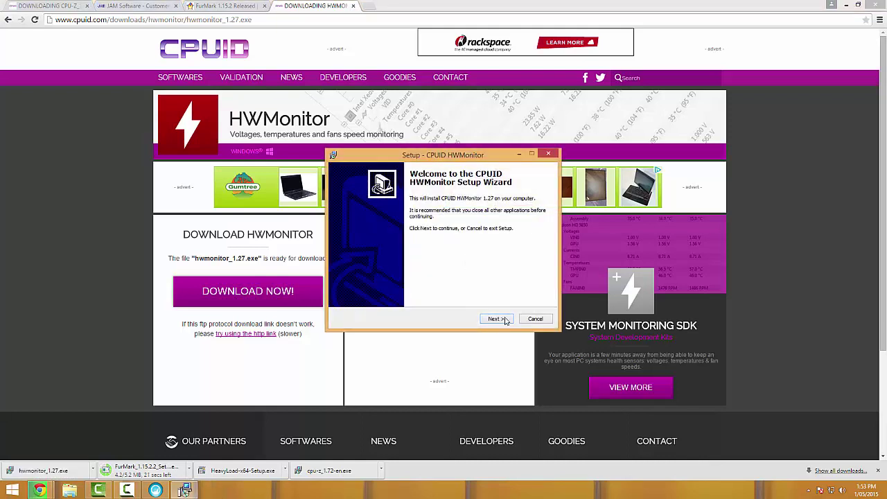
left_click(506, 320)
left_click(506, 319)
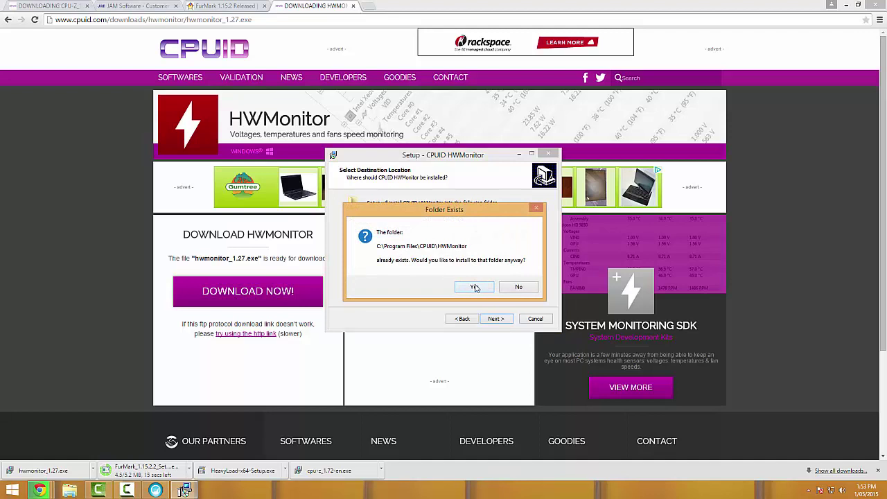
left_click(476, 288)
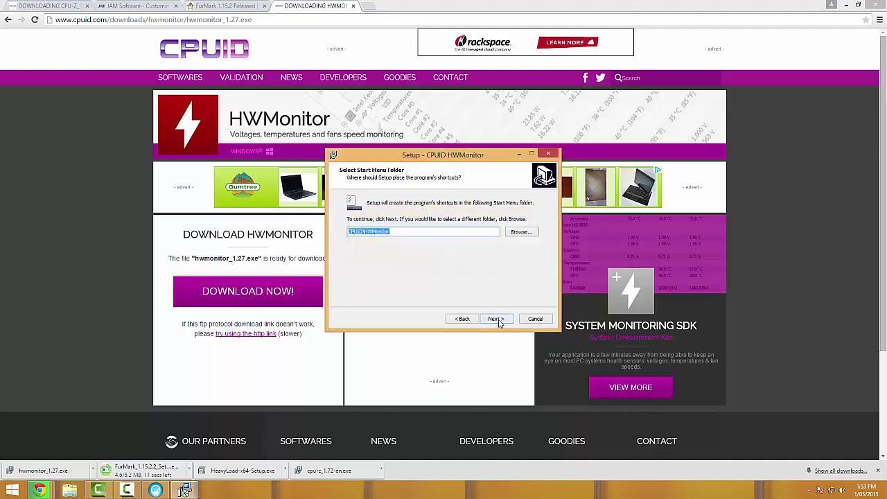
left_click(497, 320)
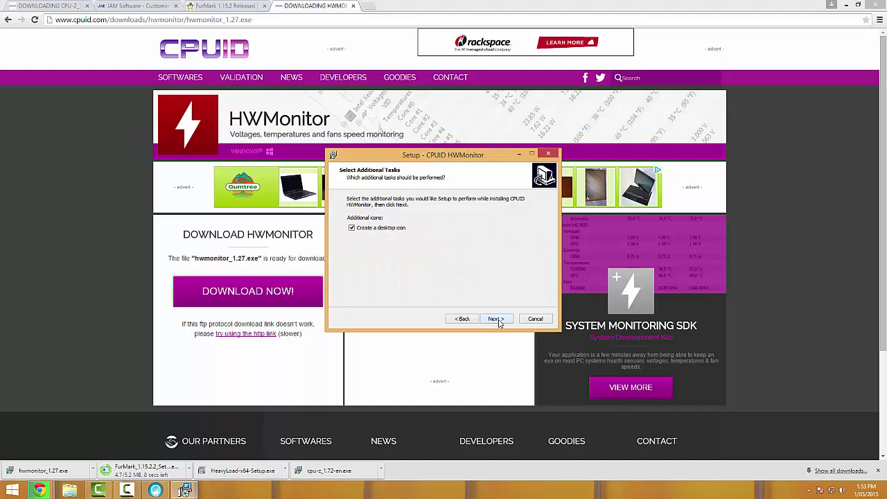
left_click(497, 320)
left_click(498, 321)
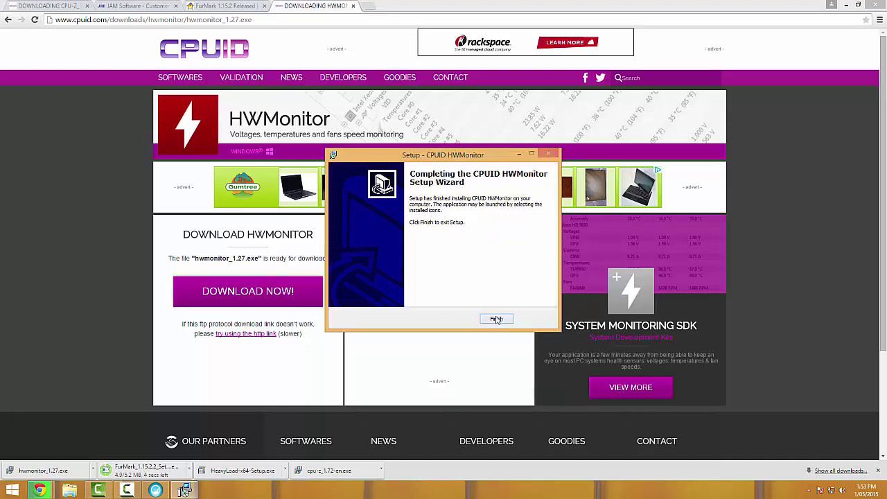
left_click(498, 319)
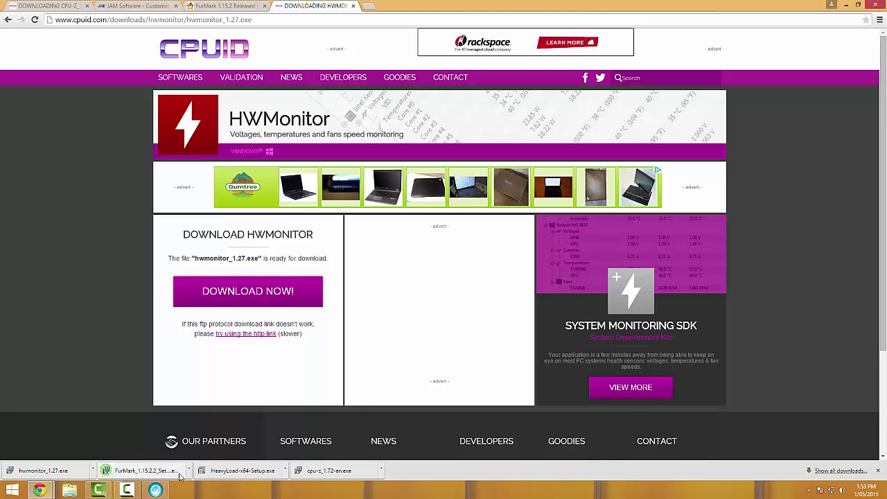
- Run the FurMark installer without future security prompts, accept the licence, and keep the default folder
left_click(179, 474)
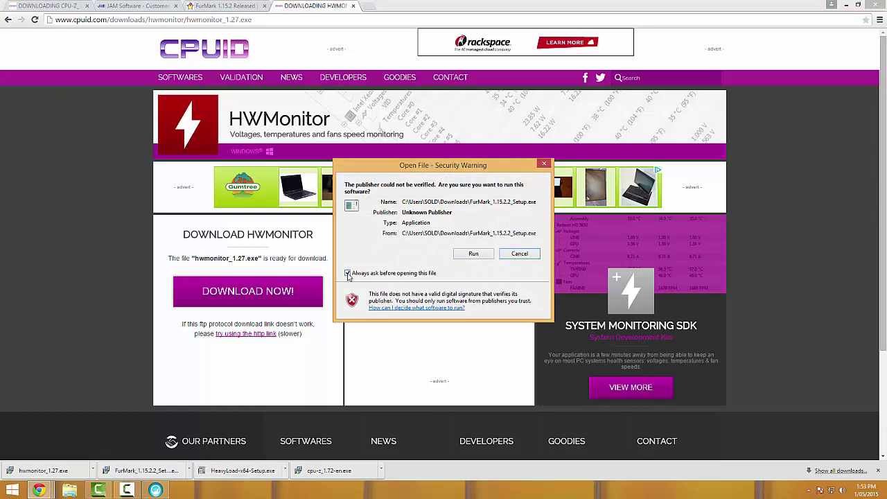
left_click(348, 274)
left_click(472, 255)
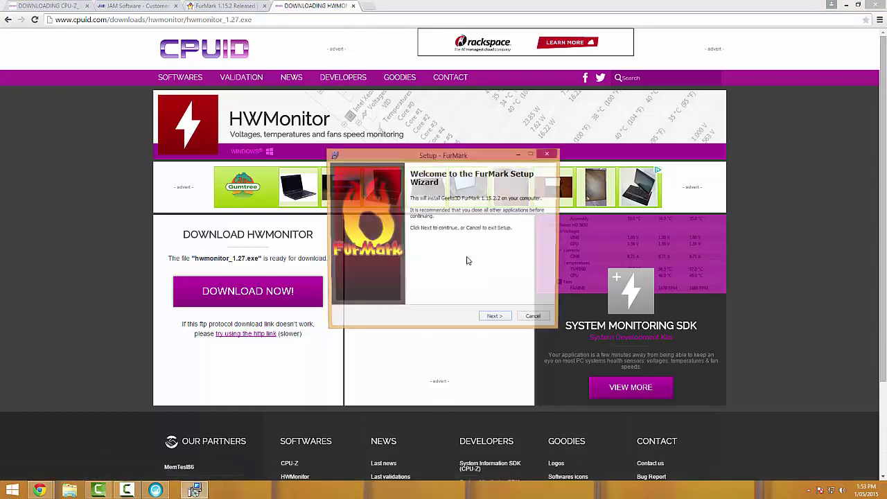
left_click(496, 320)
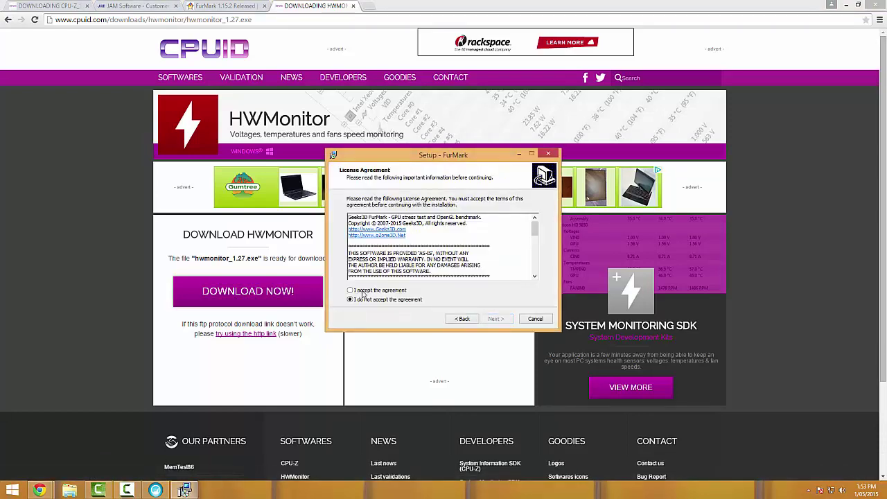
left_click(364, 292)
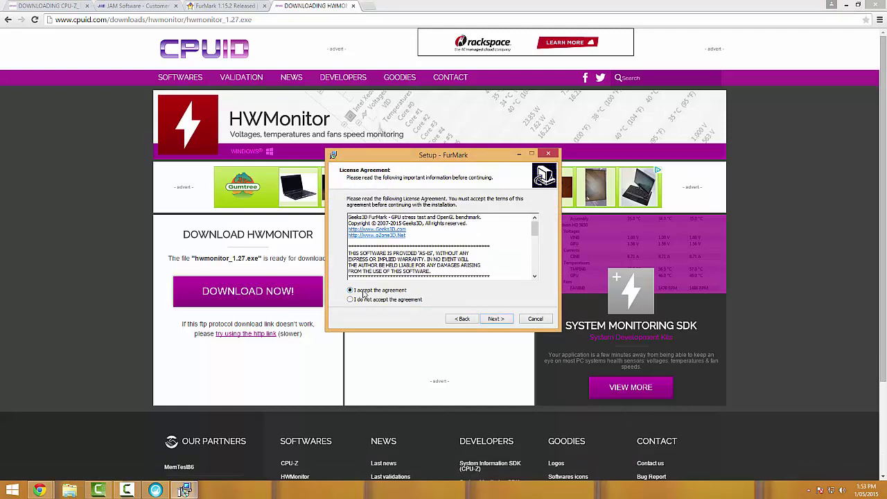
left_click(495, 319)
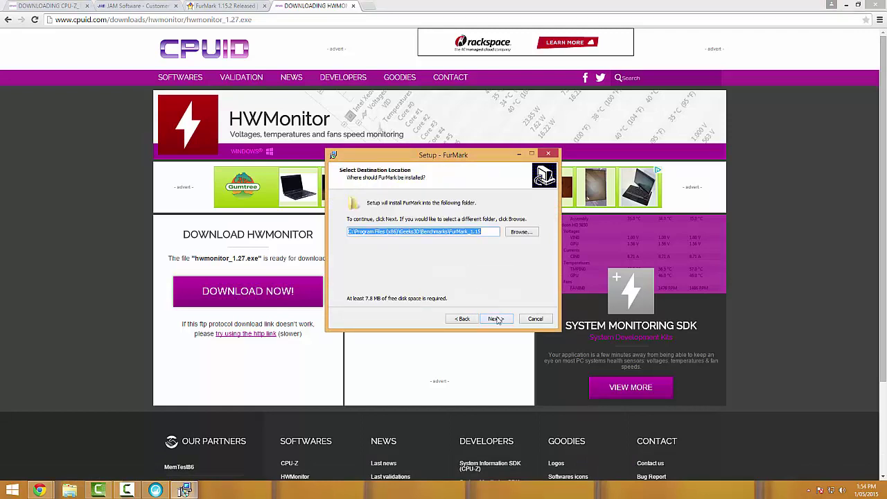
left_click(498, 319)
- Install FurMark 1.15.2.2 into the existing folder with a desktop icon and launch it
left_click(468, 287)
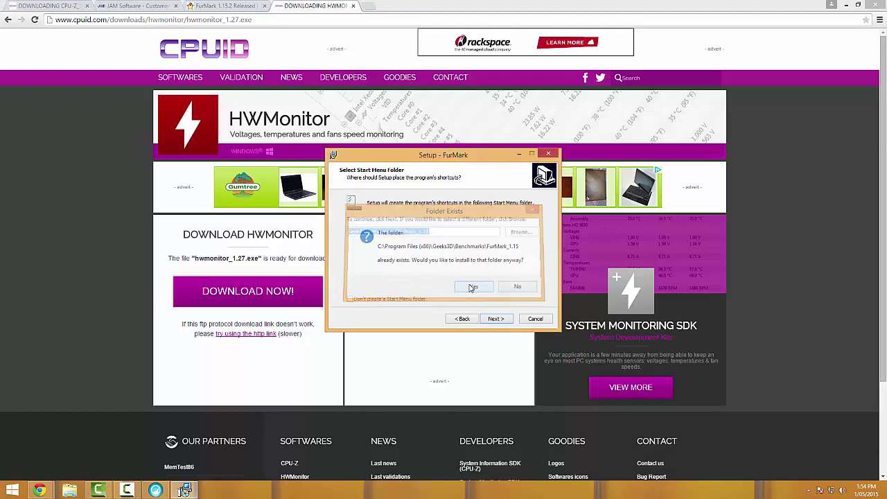
left_click(495, 319)
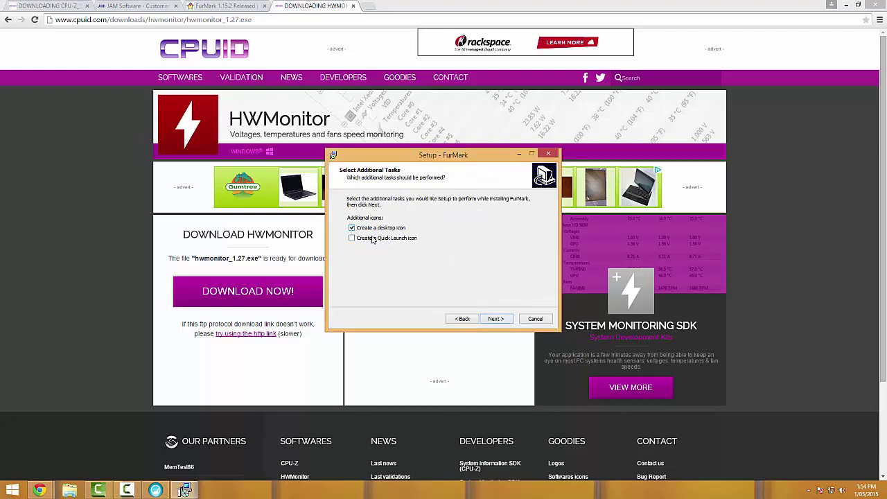
left_click(488, 319)
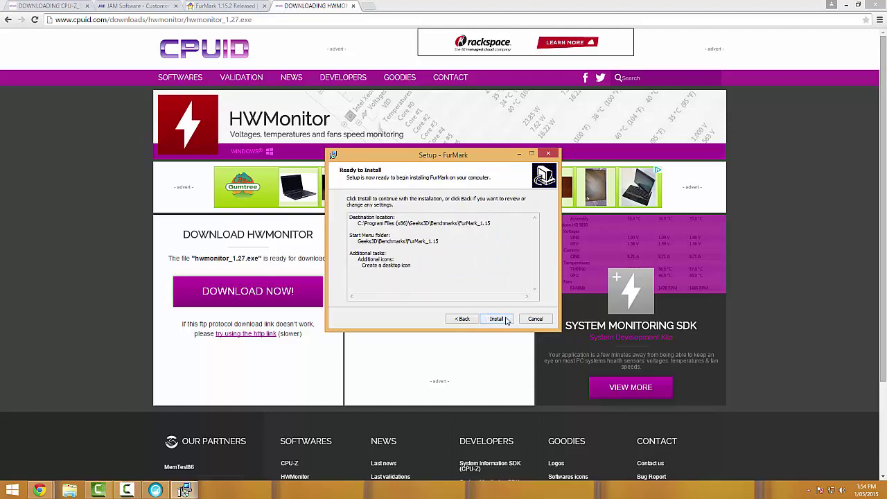
left_click(504, 320)
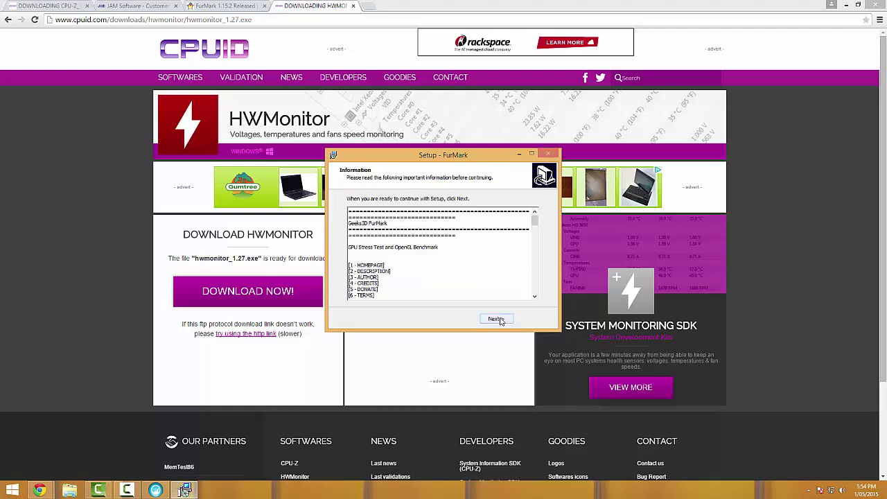
left_click(496, 320)
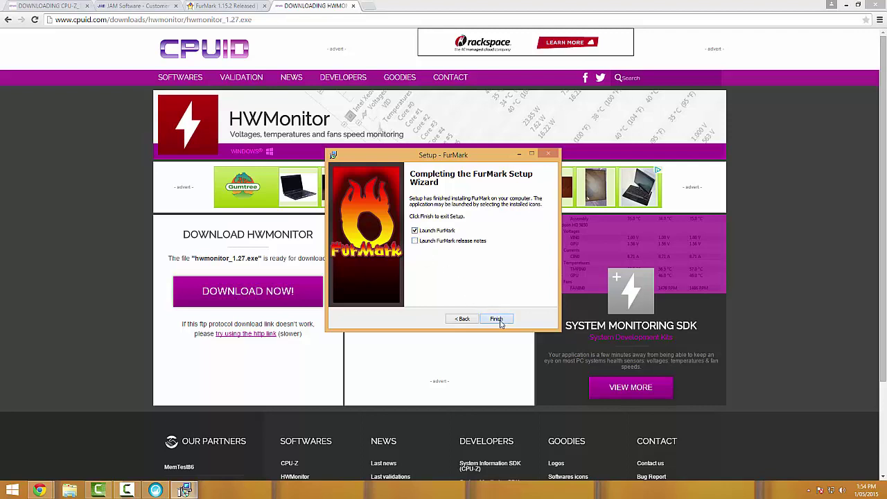
left_click(497, 320)
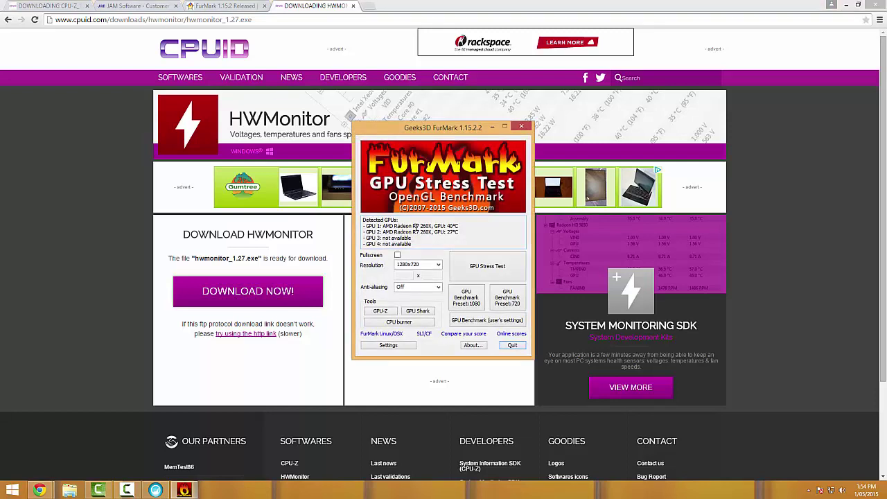
- Close Chrome and dismiss the security warning hidden behind FurMark
left_click(848, 5)
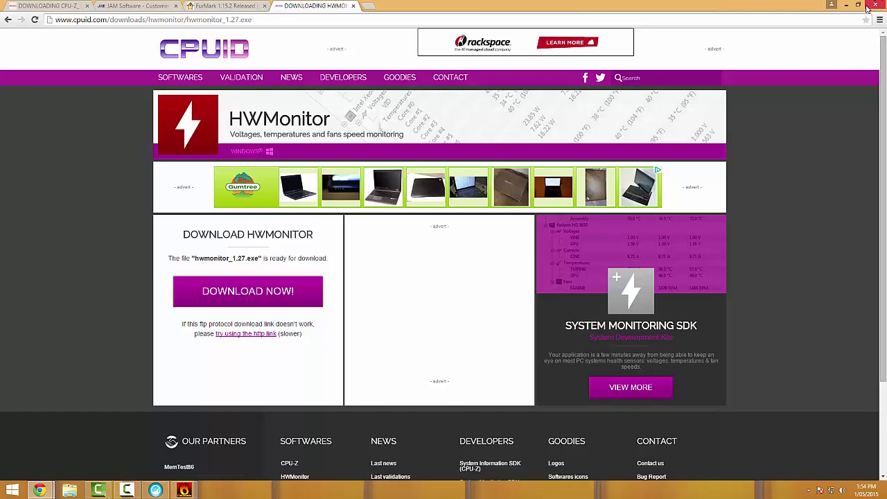
left_click(877, 5)
left_click_drag(451, 127, 162, 13)
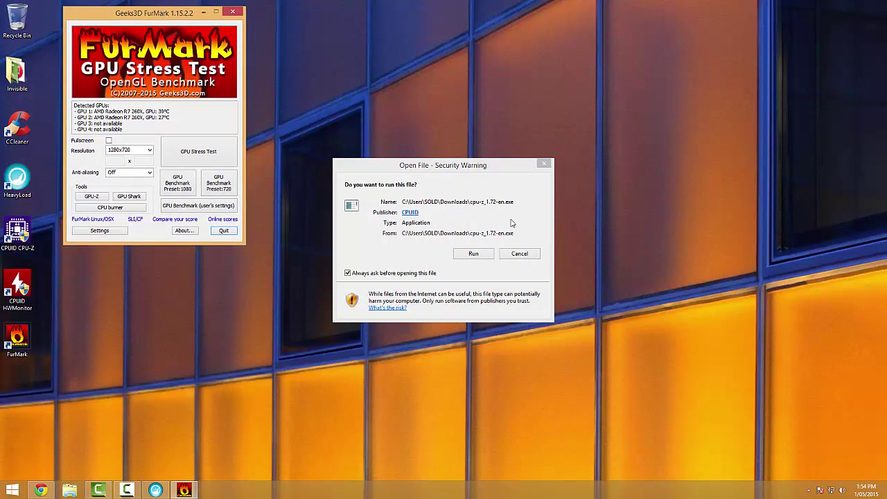
left_click(543, 164)
left_click(542, 163)
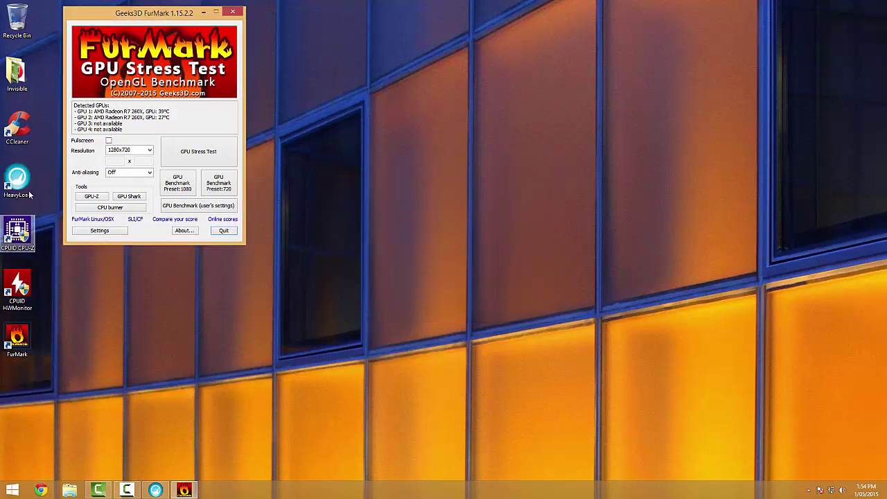
- Bring up HeavyLoad and line it up edge to edge beside FurMark
left_click(159, 491)
left_click_drag(281, 30, 490, 19)
left_click_drag(178, 27, 161, 23)
left_click_drag(377, 21, 340, 15)
left_click(119, 335)
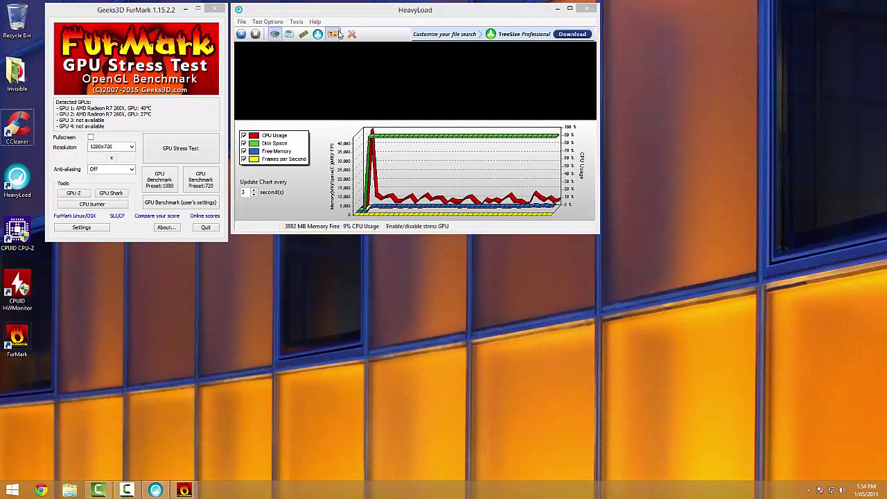
- Launch CPU-Z and HWMonitor from the desktop, placing HWMonitor at the top right
double_click(18, 230)
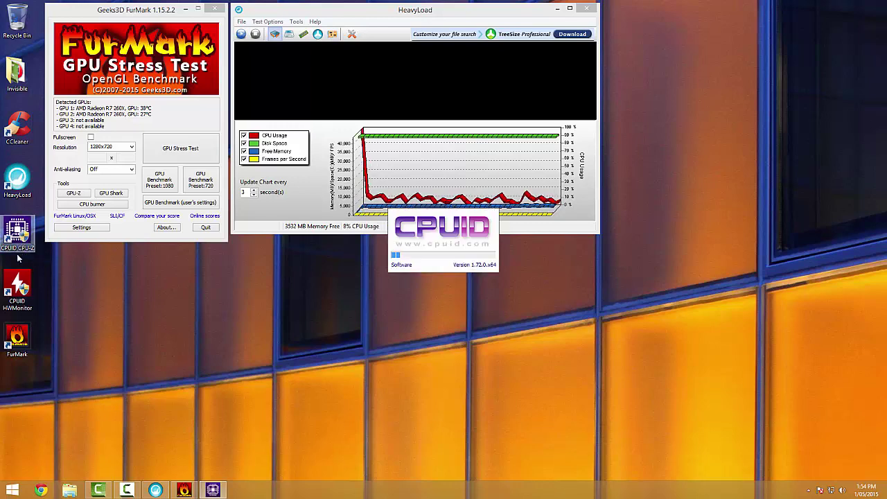
double_click(18, 285)
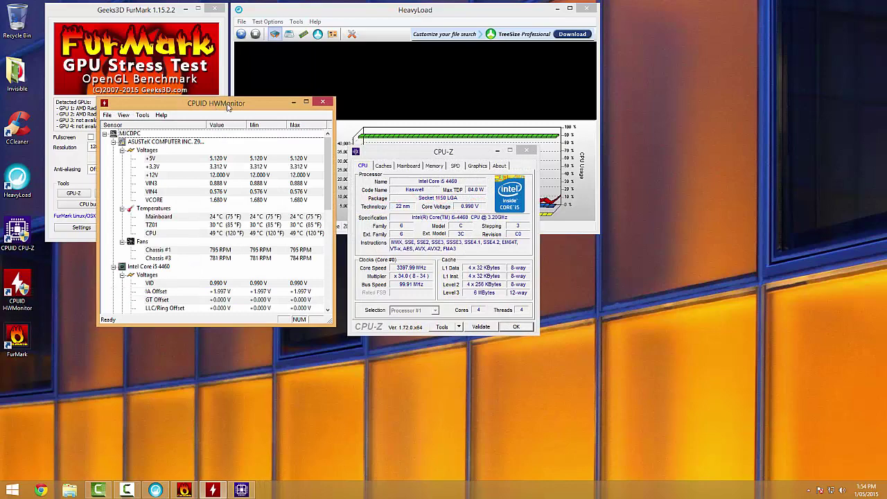
left_click_drag(218, 107, 720, 14)
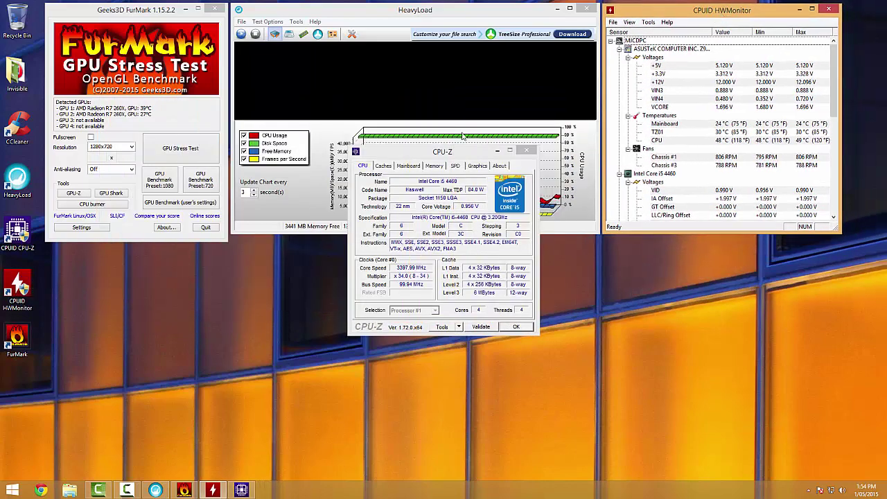
- Drag the CPU-Z window to the lower right of the screen, directly beneath HWMonitor
left_click_drag(444, 151, 749, 246)
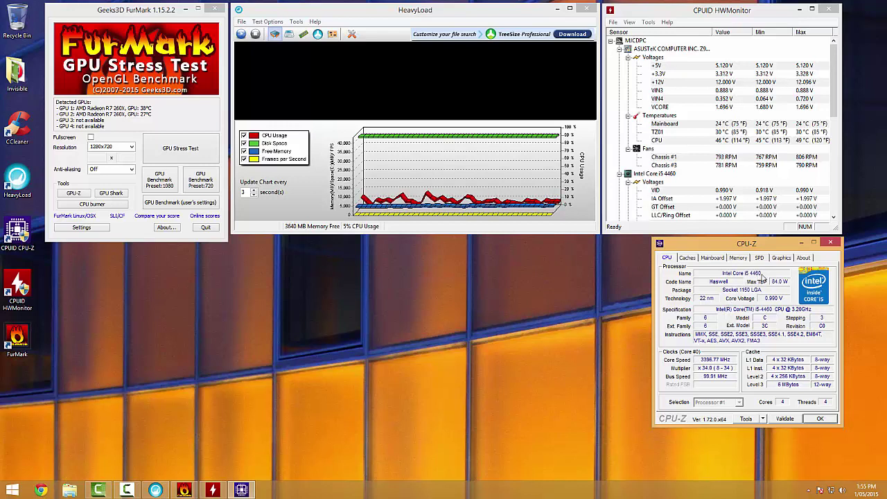
- Search Chrome for 'intel core i5 4460 max temp'
left_click(41, 490)
type("intel core i")
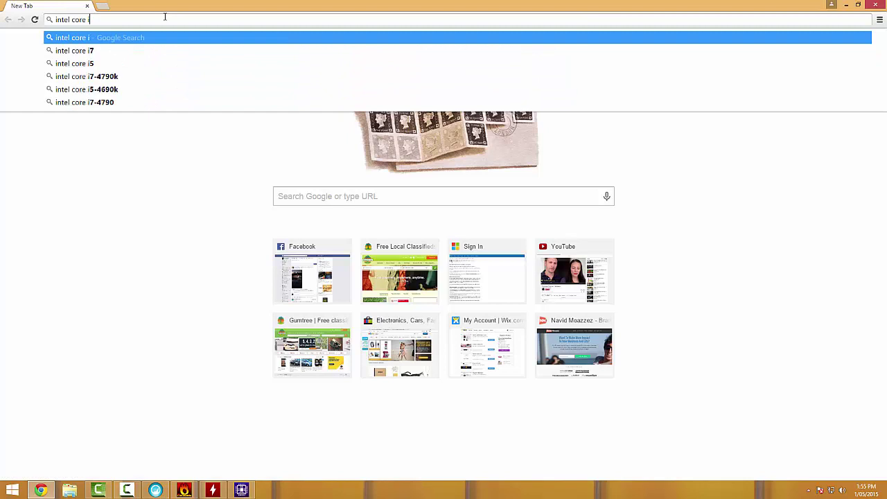
type("5 4460 max temp")
key("Return")
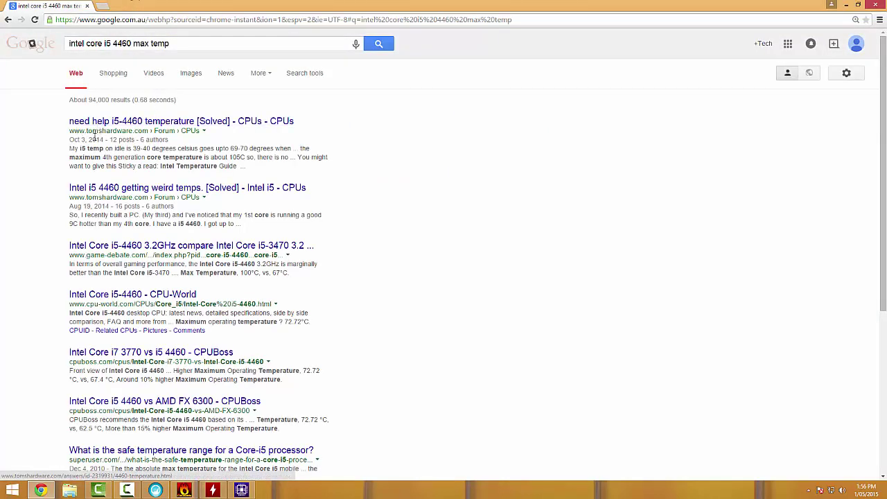
- Read the Tom's Hardware i5-4460 temperature thread and open its ark.intel.com link in a new tab
left_click(233, 125)
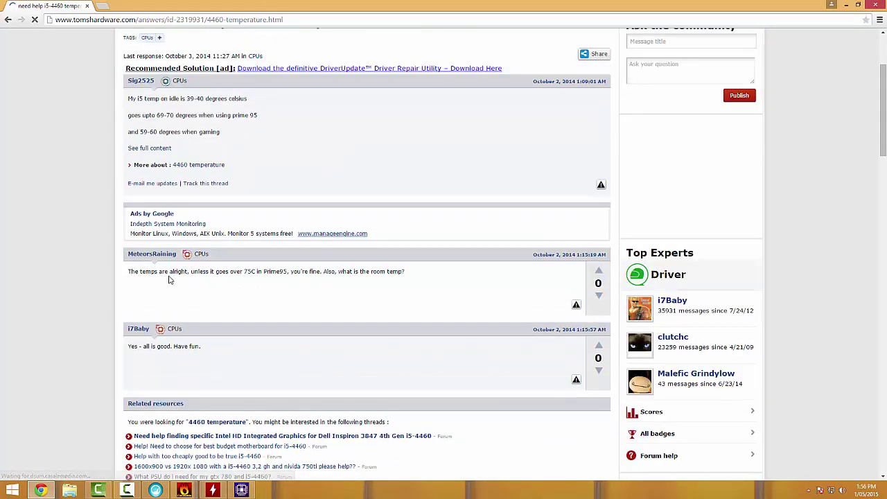
left_click_drag(287, 278, 279, 278)
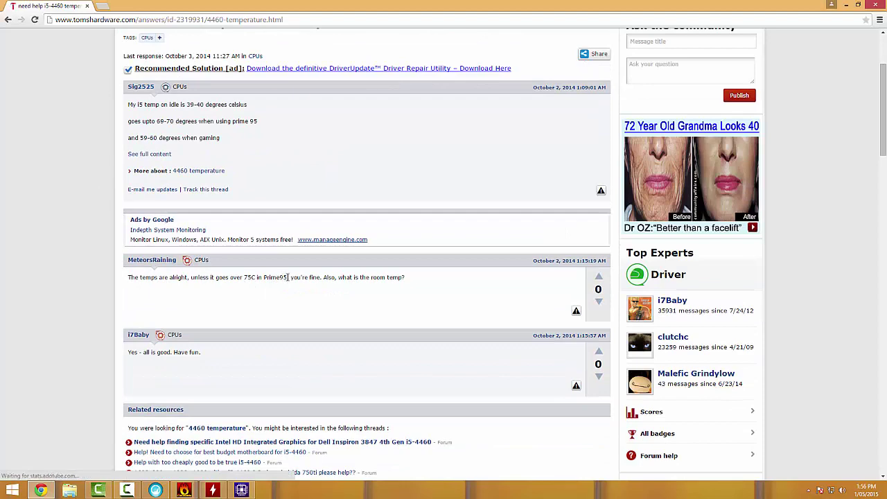
left_click(240, 283)
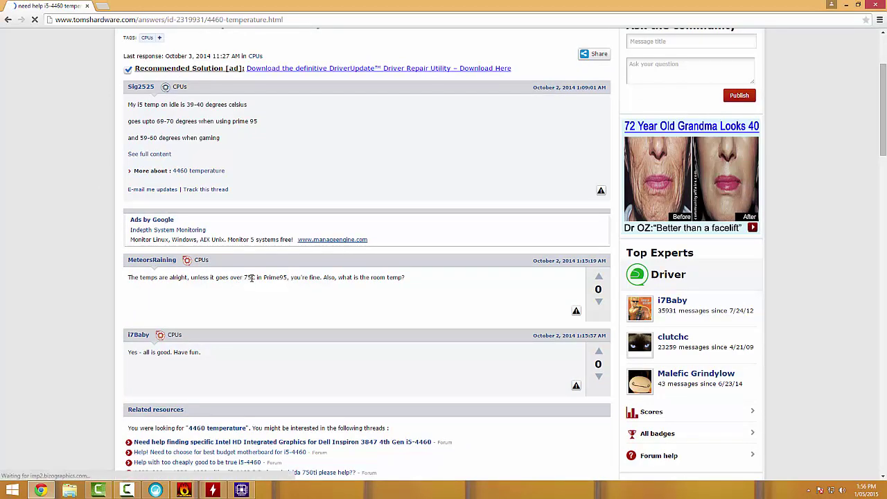
scroll(271, 301, "down", 2)
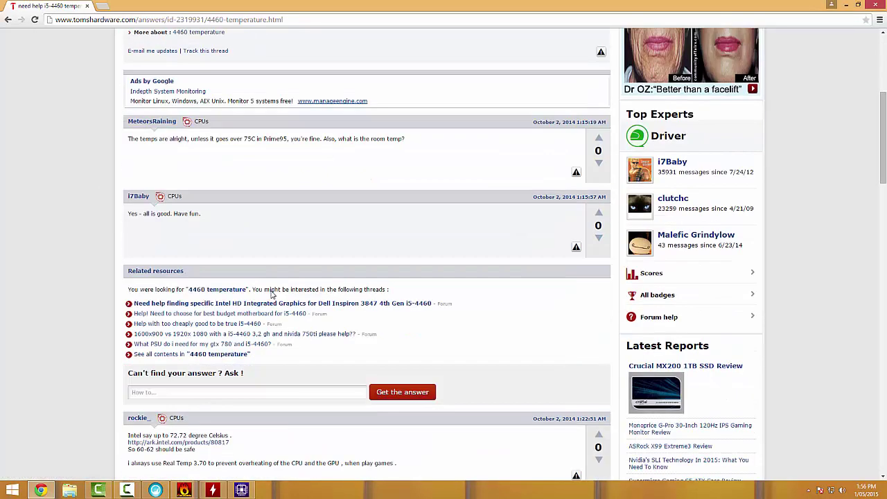
scroll(87, 289, "down", 2)
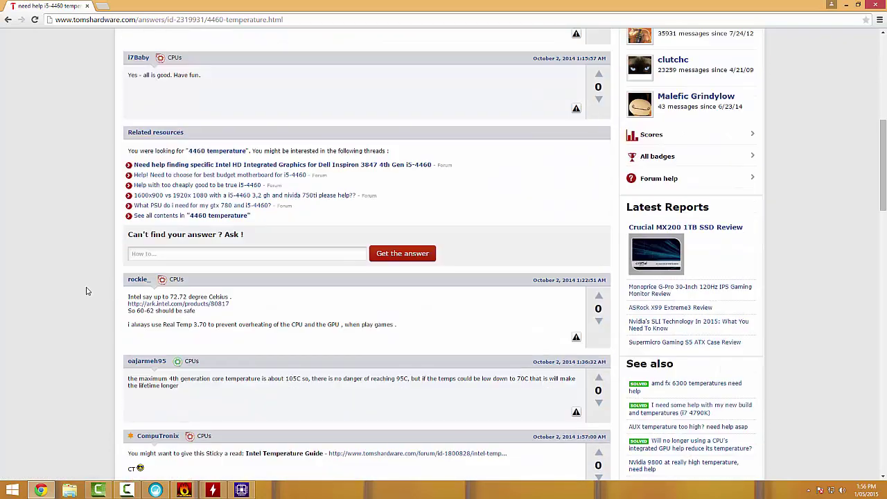
scroll(132, 295, "down", 1)
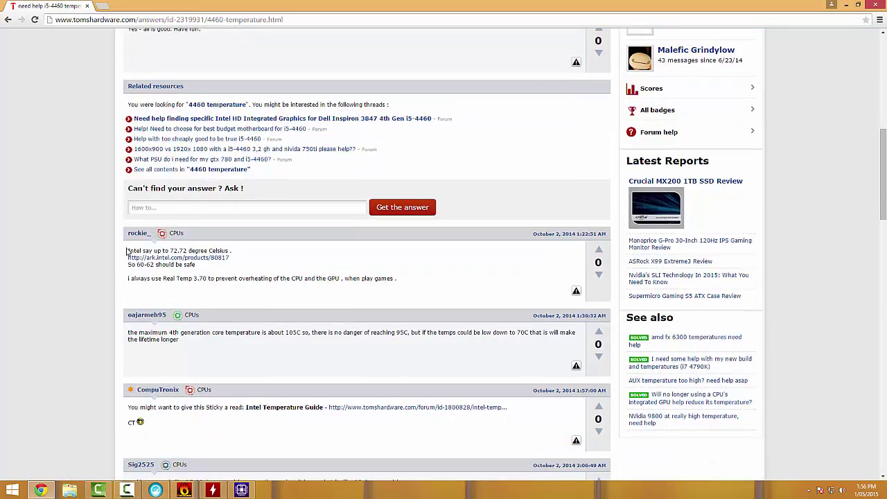
middle_click(179, 261)
- Close the forum tab, check the i5-4460's 72.72°C Tcase on Intel ARK, then close the browser
left_click(139, 6)
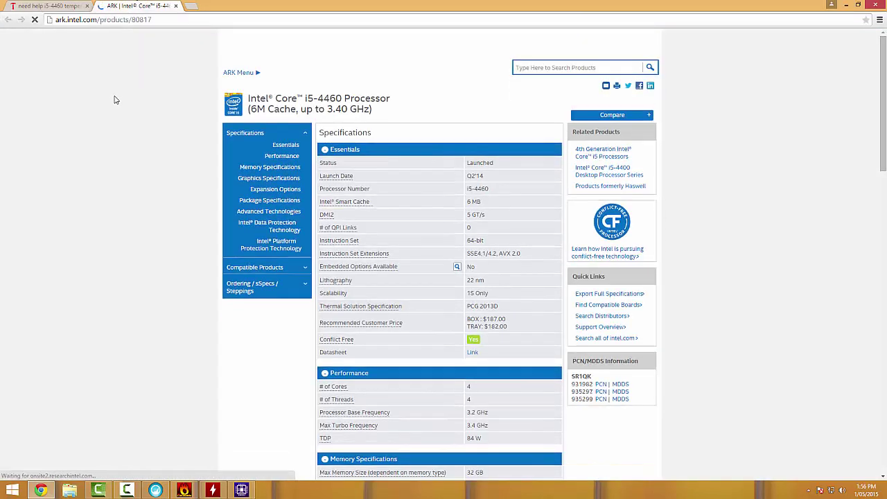
left_click(88, 6)
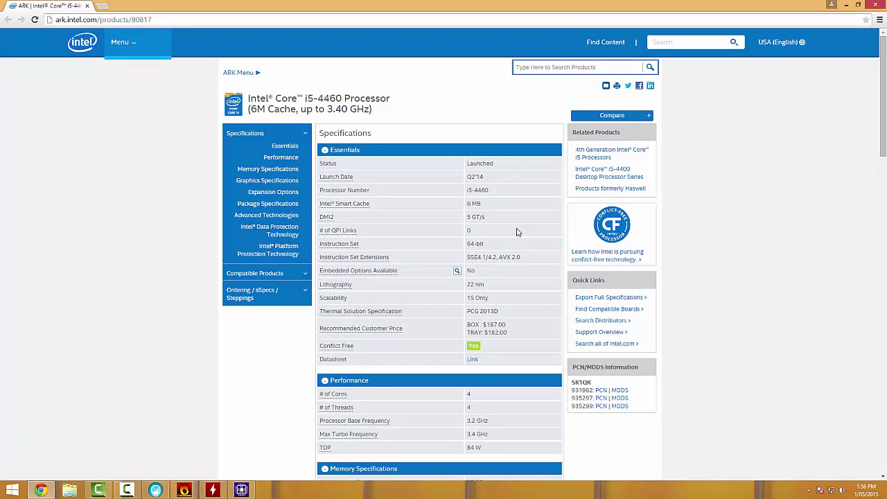
scroll(517, 232, "down", 3)
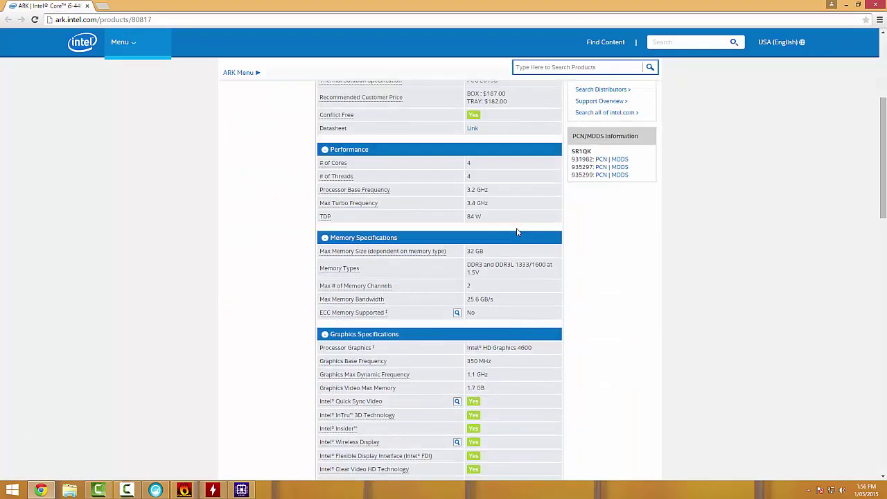
scroll(517, 232, "down", 5)
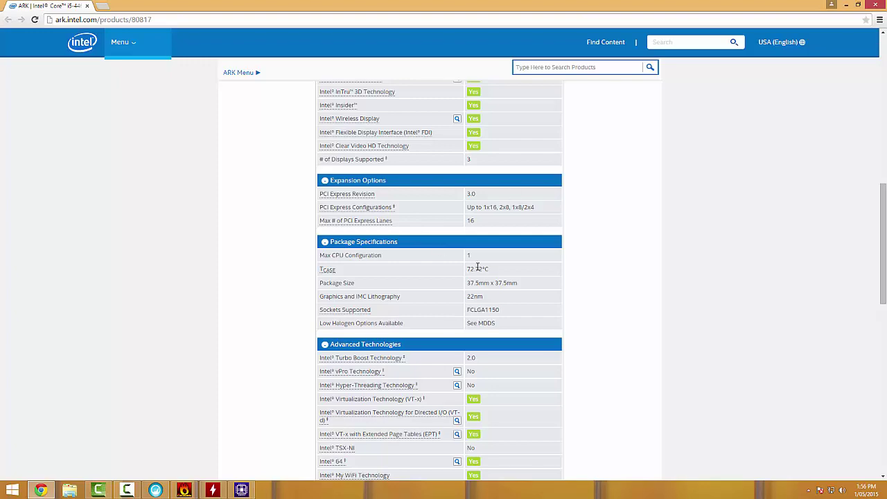
left_click(877, 4)
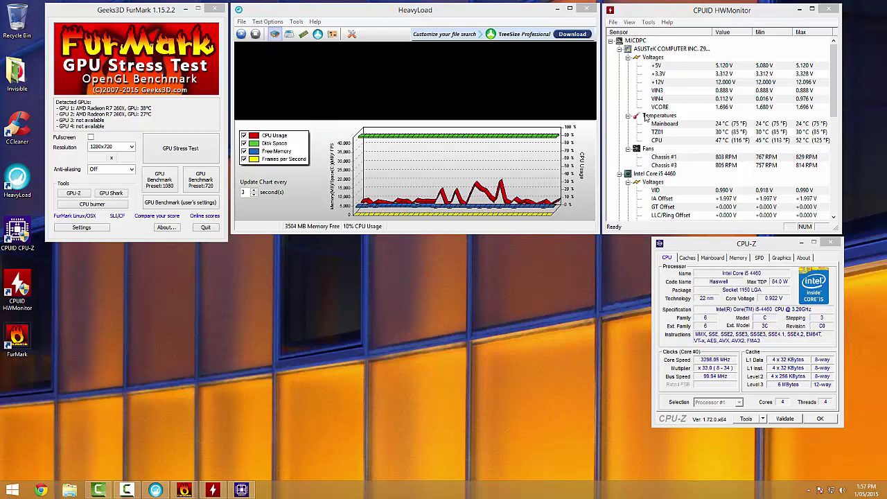
- Collapse HWMonitor's motherboard Voltages and Fans groups, centre CPU-Z and make HWMonitor taller
left_click(730, 11)
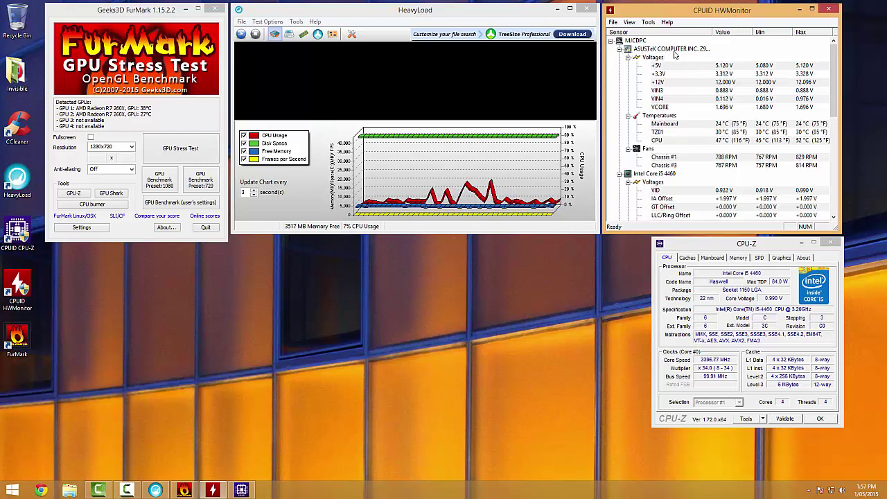
left_click(628, 58)
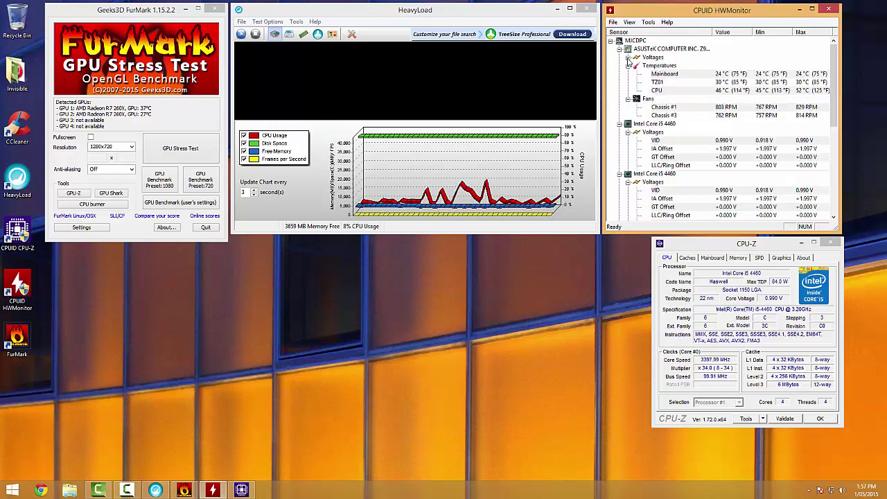
left_click(629, 99)
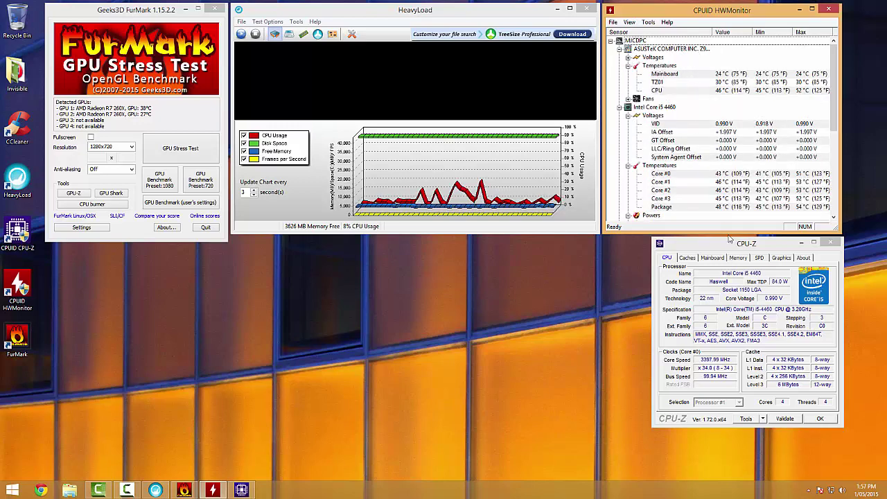
left_click_drag(730, 243, 377, 241)
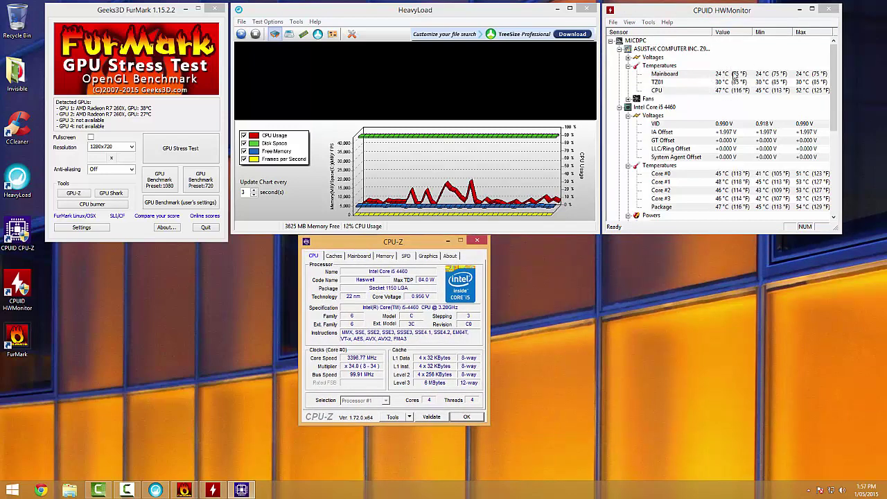
left_click_drag(733, 234, 733, 356)
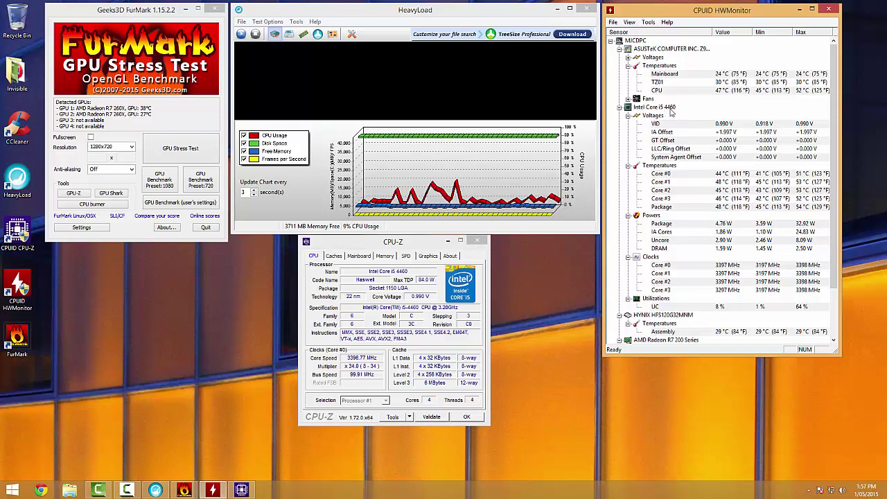
- Collapse the CPU Voltages, Powers, Clocks and Utilizations groups and the Radeon Clocks and Utilizations groups
left_click(628, 116)
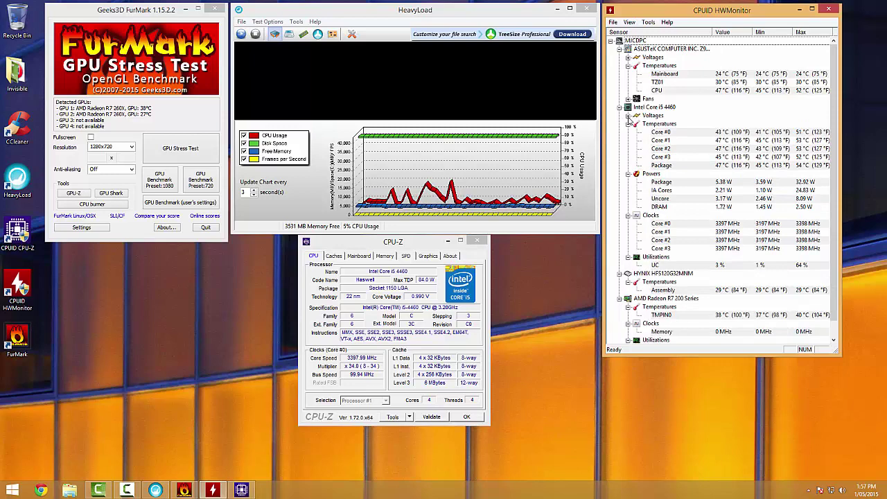
left_click(628, 174)
left_click(628, 182)
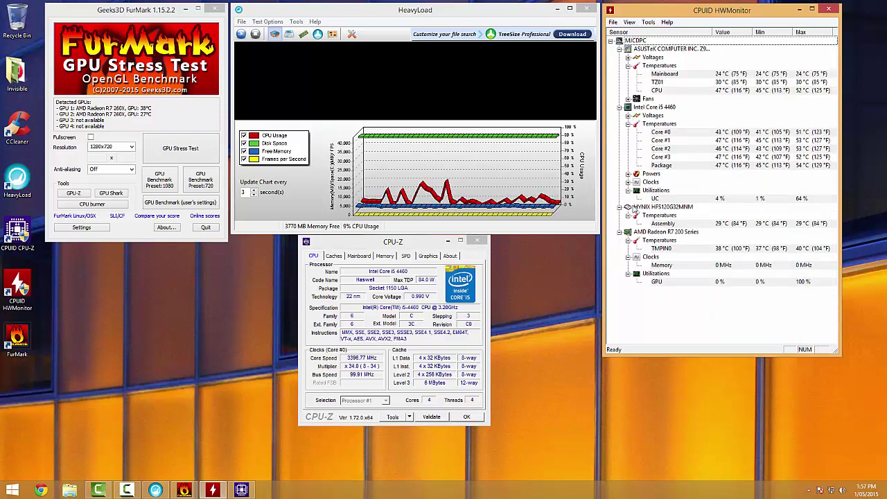
left_click(628, 190)
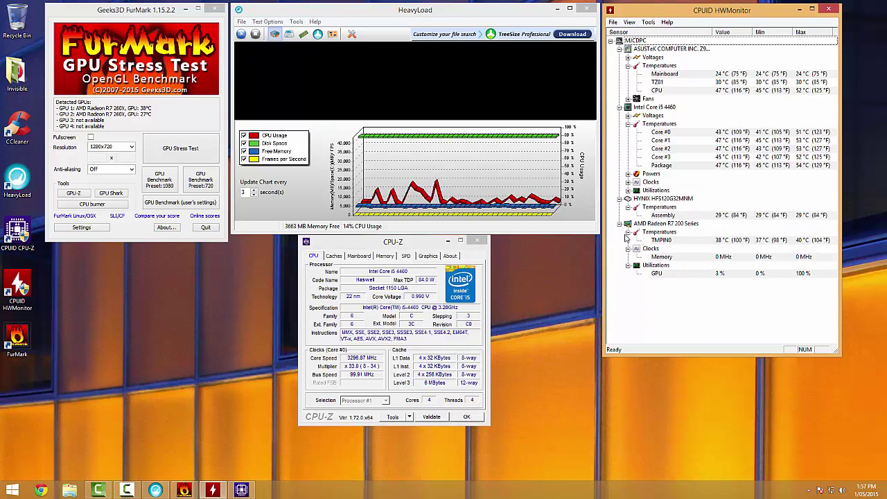
left_click(628, 249)
left_click(628, 257)
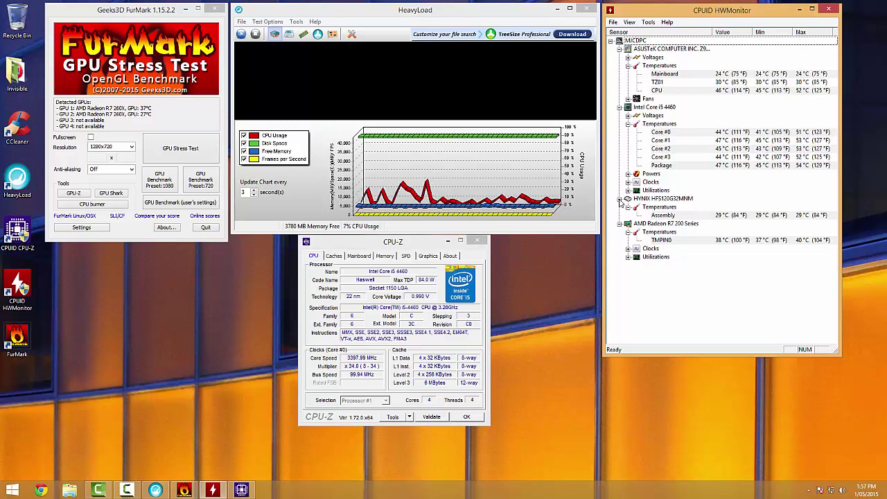
- Collapse the HYNIX drive's sensor group and nudge the CPU-Z window slightly down-right
left_click(619, 199)
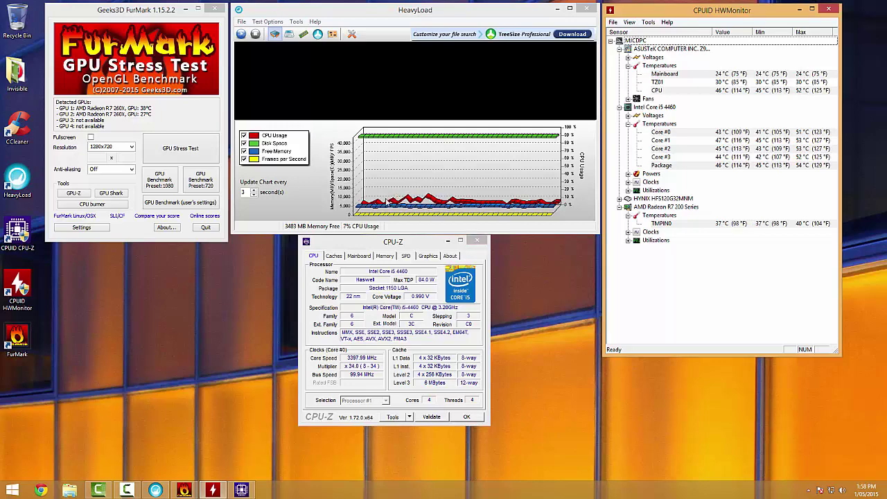
left_click(367, 246)
left_click_drag(366, 249, 371, 252)
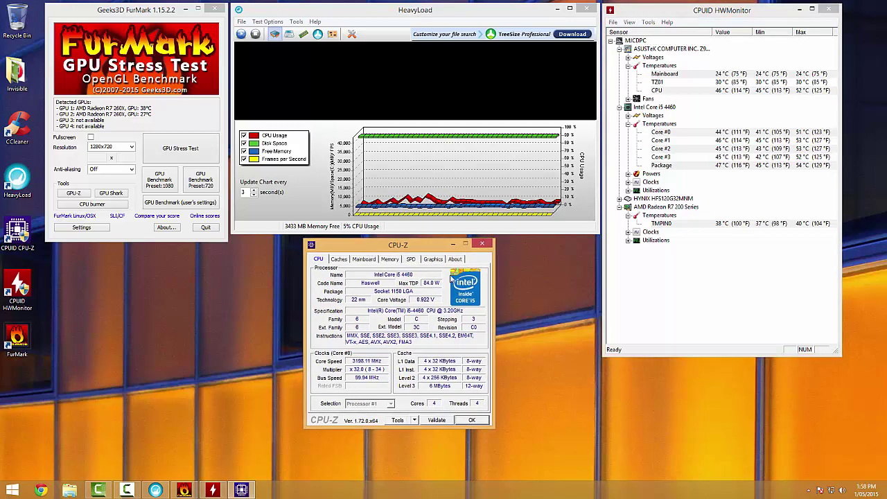
- Bring the HeavyLoad window to the front
left_click(418, 23)
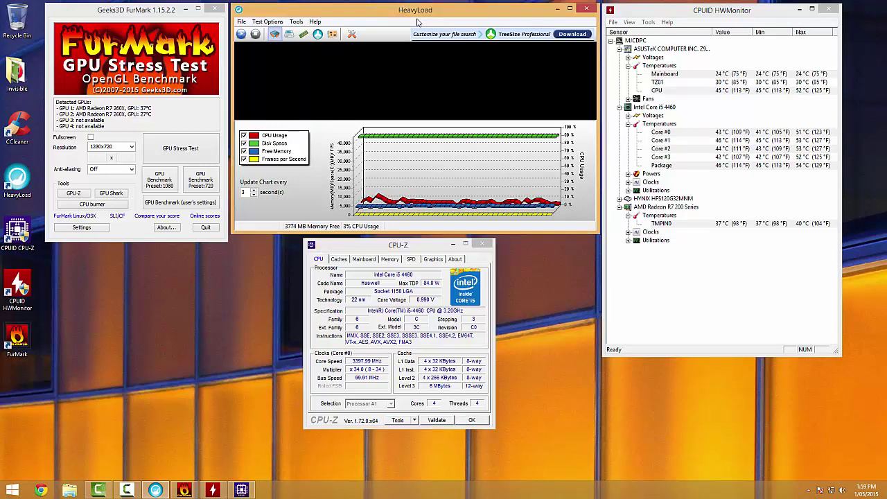
- Start HeavyLoad's CPU stress test and let it run about 1:34 at 100% CPU usage
left_click(243, 35)
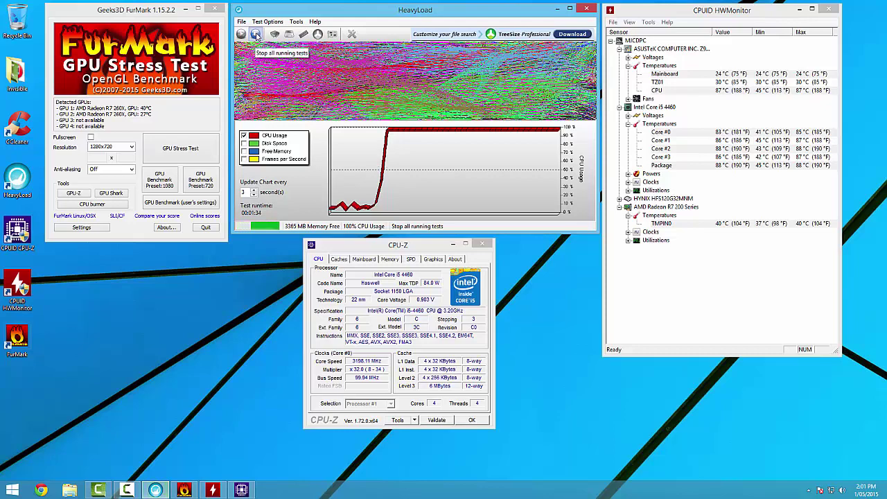
- Stop all HeavyLoad tests at 1:35 so CPU usage falls to about 7%
left_click(256, 34)
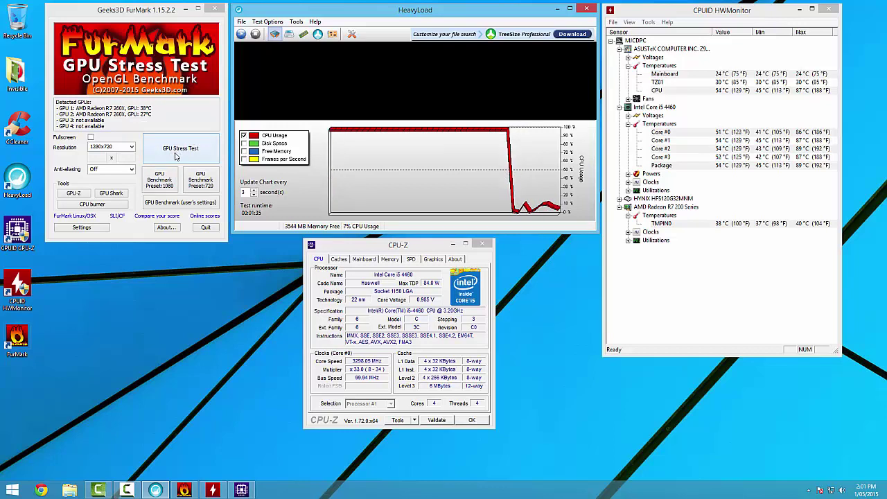
- Launch FurMark's 1280x720 burn-in test, place it top-left, and nudge HWMonitor slightly right
left_click(179, 150)
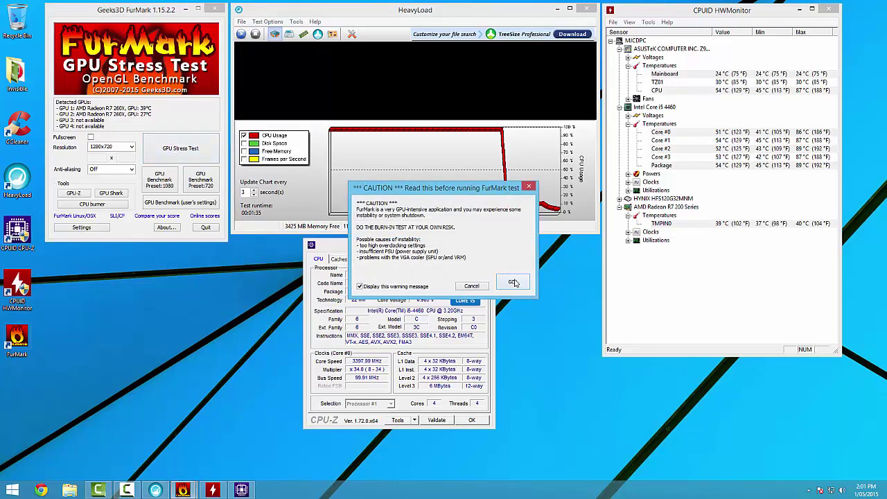
left_click(513, 282)
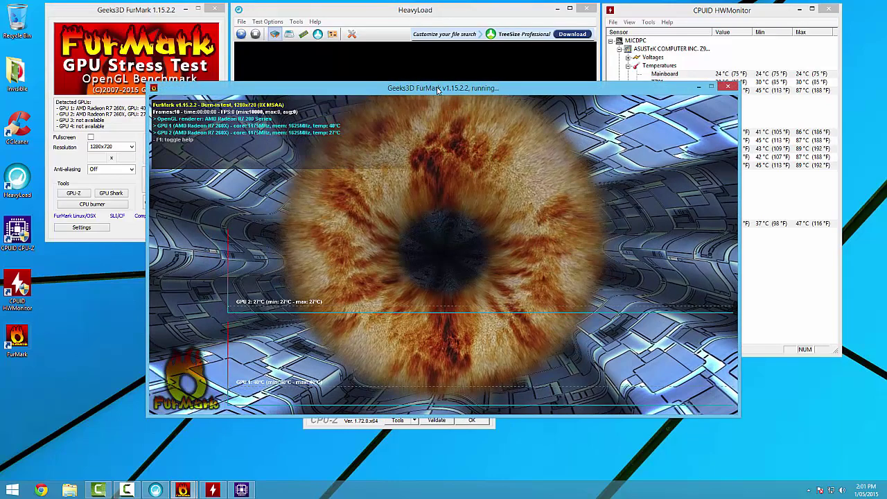
mouse_move(435, 90)
left_mouse_down()
mouse_move(364, 60)
mouse_move(295, 13)
left_mouse_up()
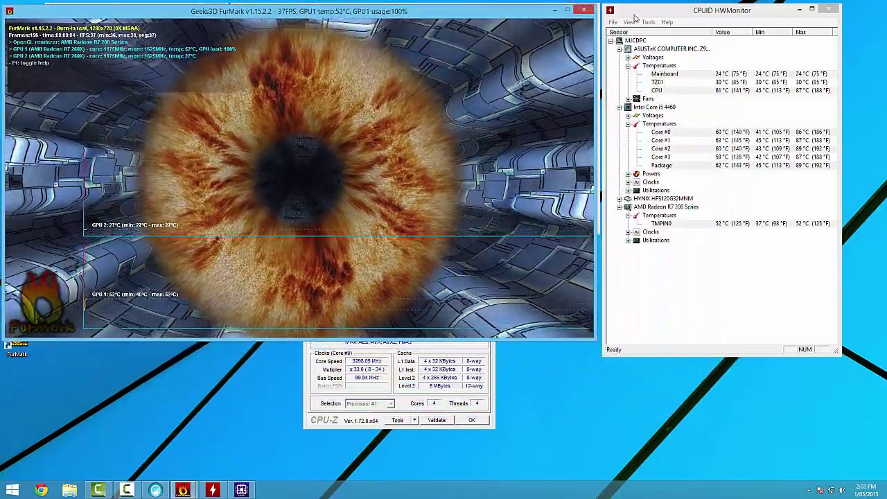
mouse_move(634, 16)
left_mouse_down()
mouse_move(648, 21)
mouse_move(632, 16)
left_mouse_up()
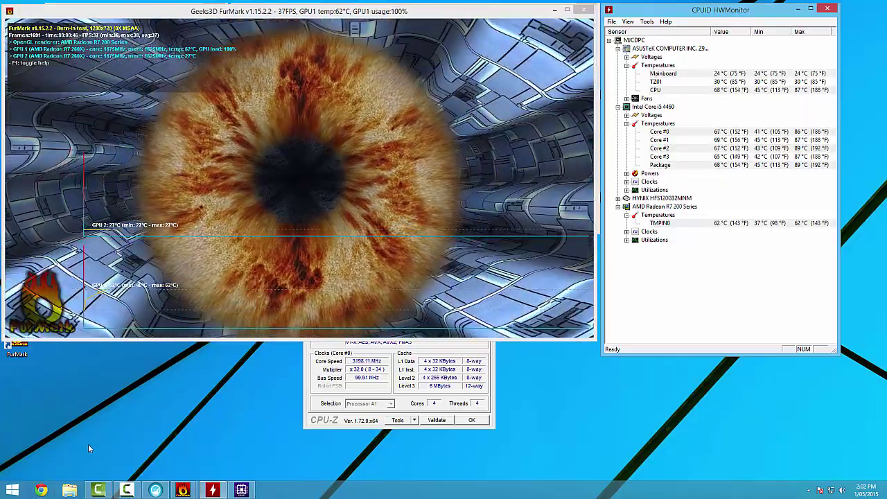
- Search Chrome for 'radeon r7 260x max temp' in a restored, smaller browser window
left_click(41, 490)
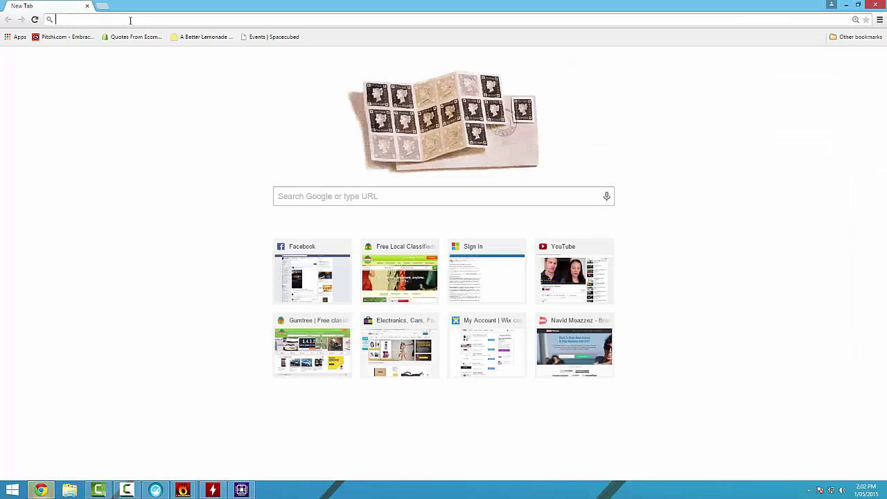
type("rad")
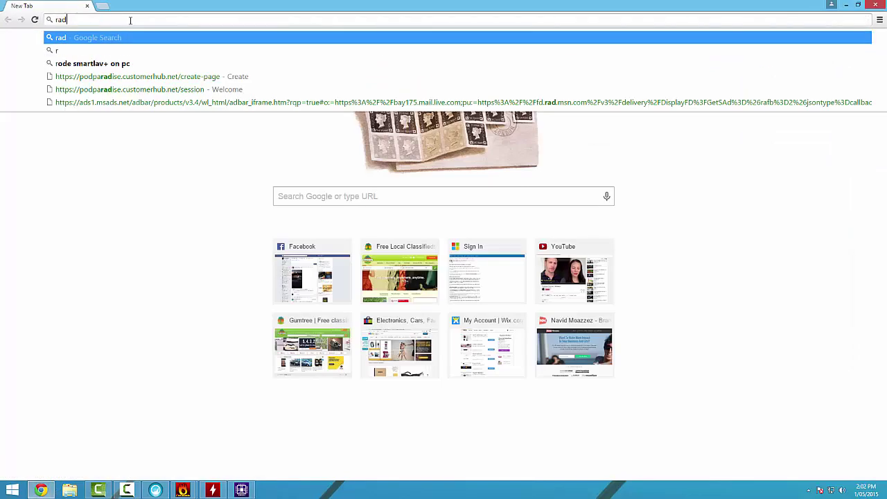
type("eon")
double_click(166, 4)
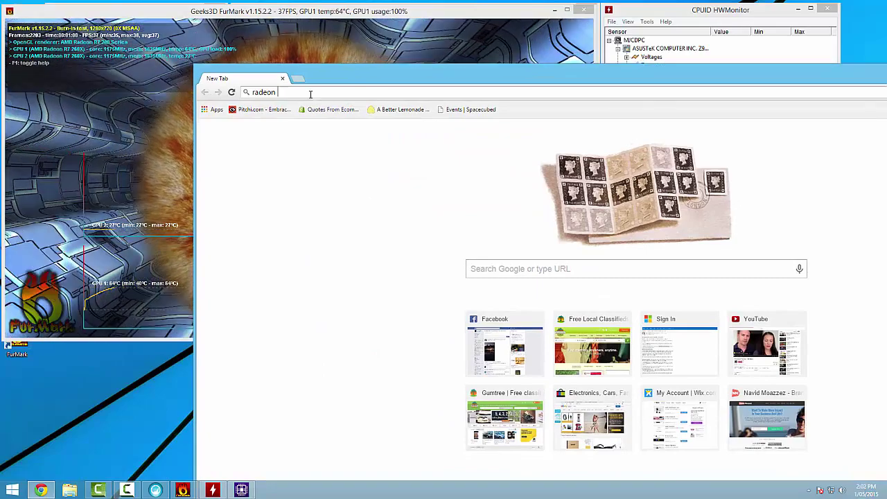
type("r7 2")
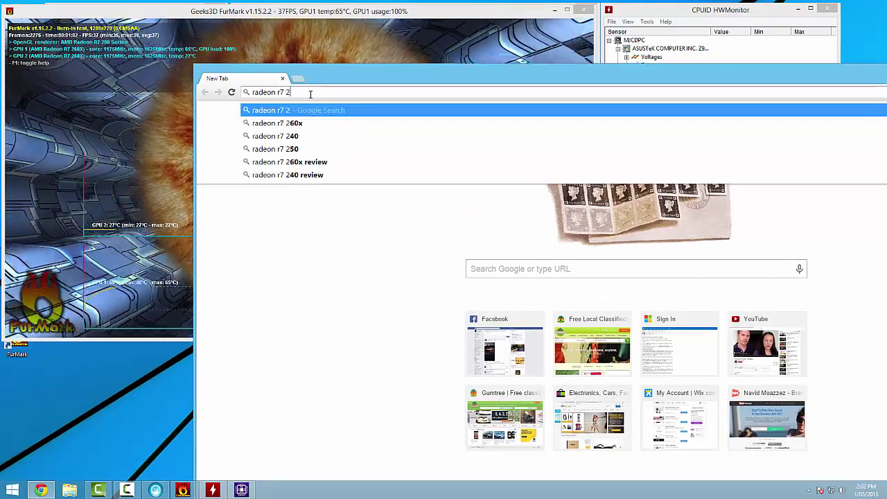
type("60x max a")
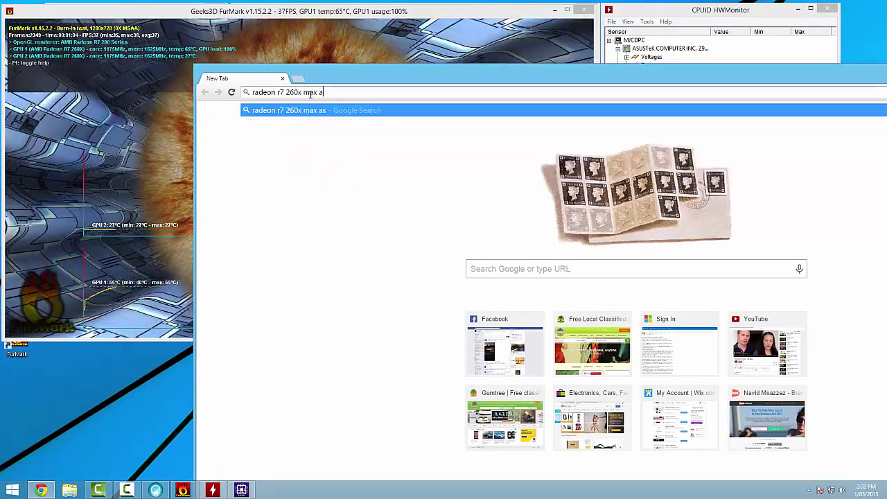
key("BackSpace")
type("s")
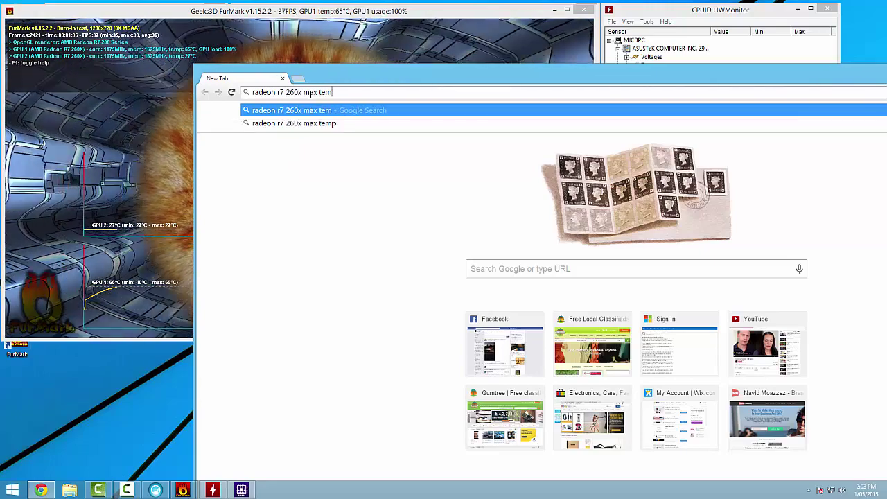
type("p")
key("Return")
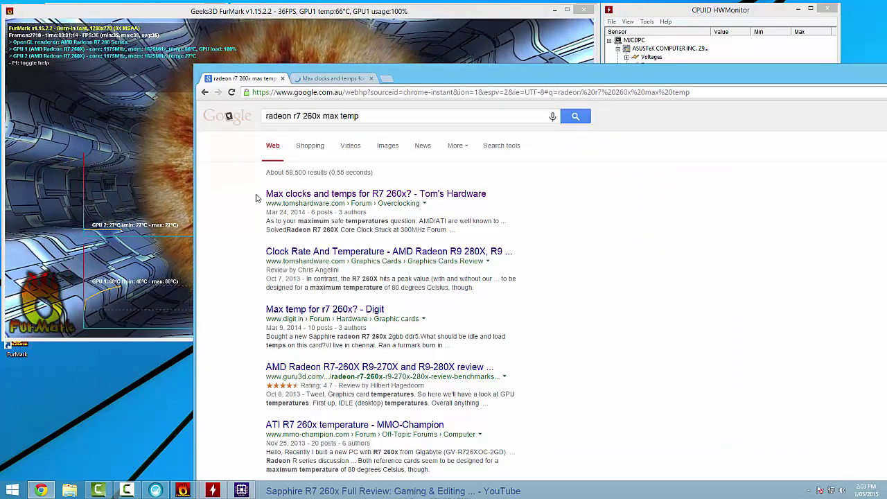
- Read the Tom's Hardware 'Max clocks and temps for R7 260x?' thread down to the 70C answer
key("ctrl+Tab")
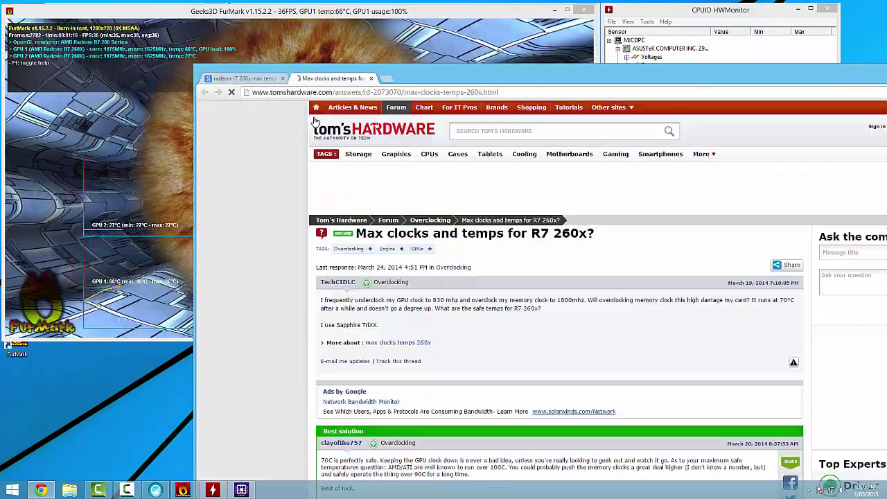
scroll(270, 221, "down", 2)
scroll(270, 221, "down", 2)
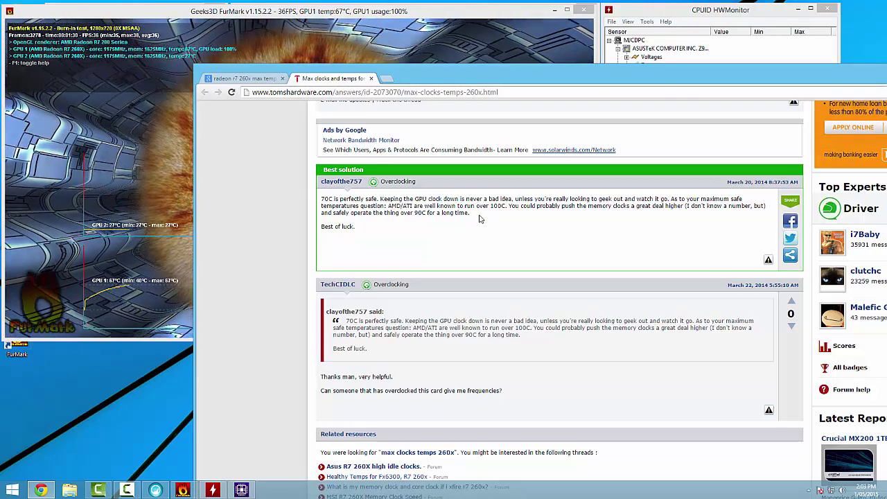
- Bring FurMark's burn-in window back into view, then move the browser aside and close it
left_click(136, 294)
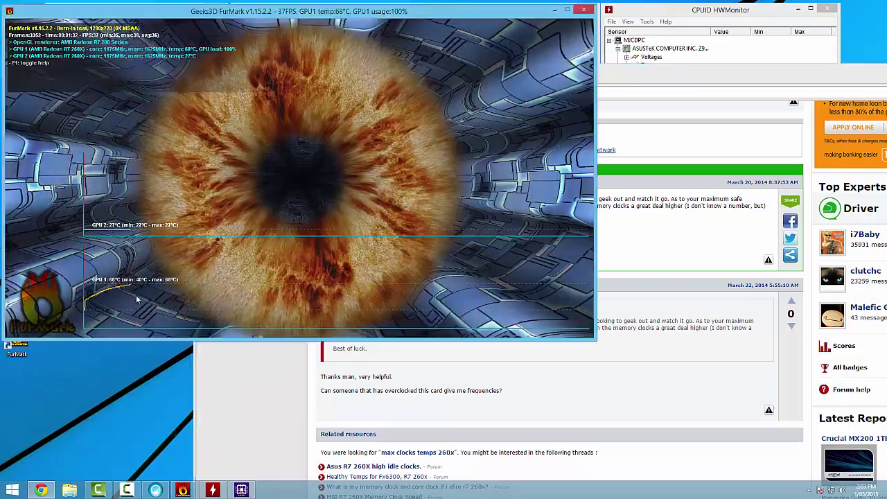
left_click(256, 373)
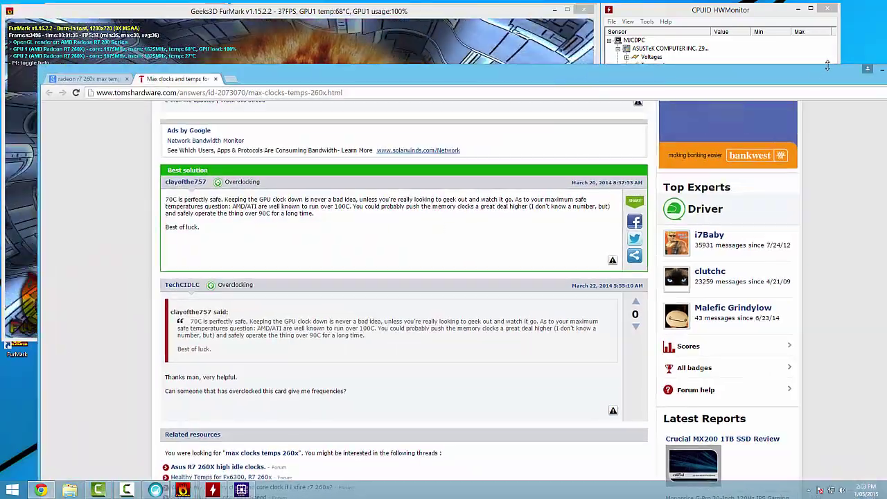
left_click_drag(735, 77, 475, 76)
left_click(808, 67)
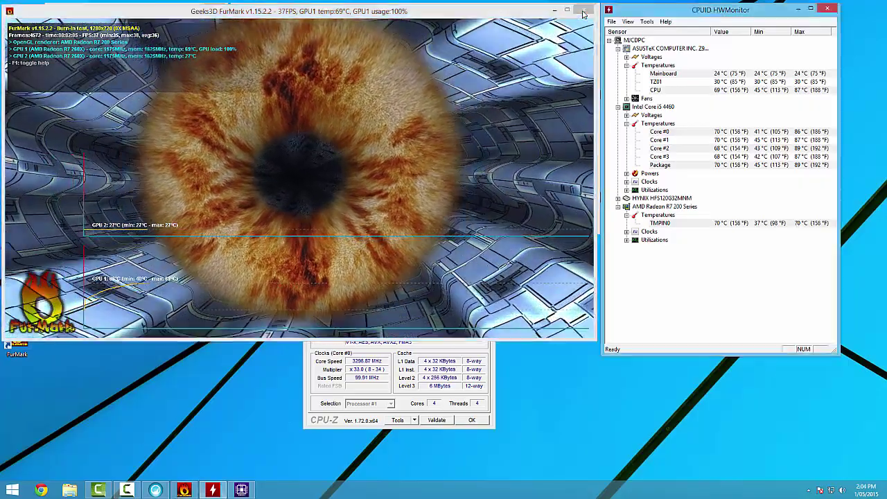
- Close the FurMark burn-in window and move CPU-Z aside to watch the Radeon cool from its 70°C peak
left_click(584, 11)
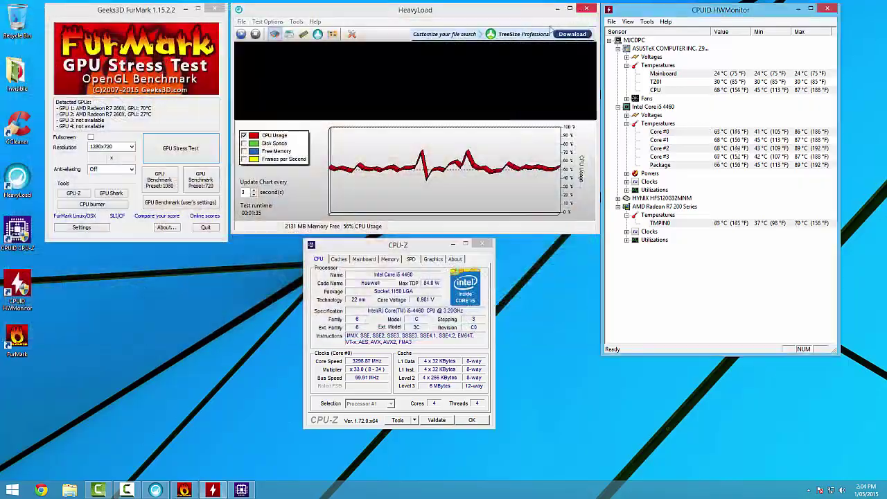
left_click_drag(420, 245, 236, 262)
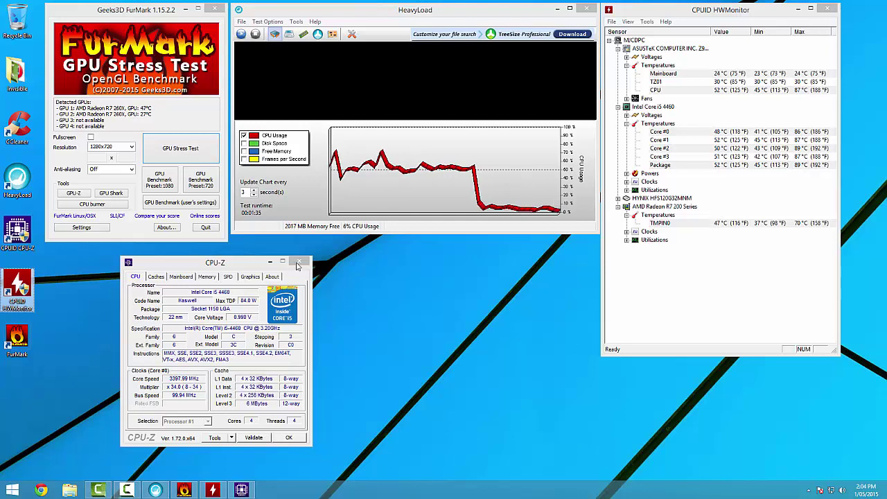
- Move CPU-Z back toward the centre and leave it unfocused while the Radeon cools to 39°C
left_click_drag(215, 269, 329, 270)
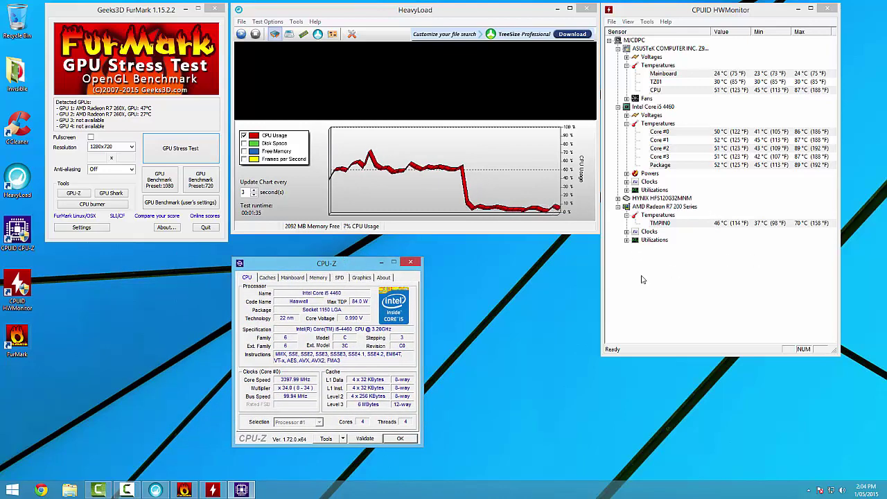
left_click(548, 291)
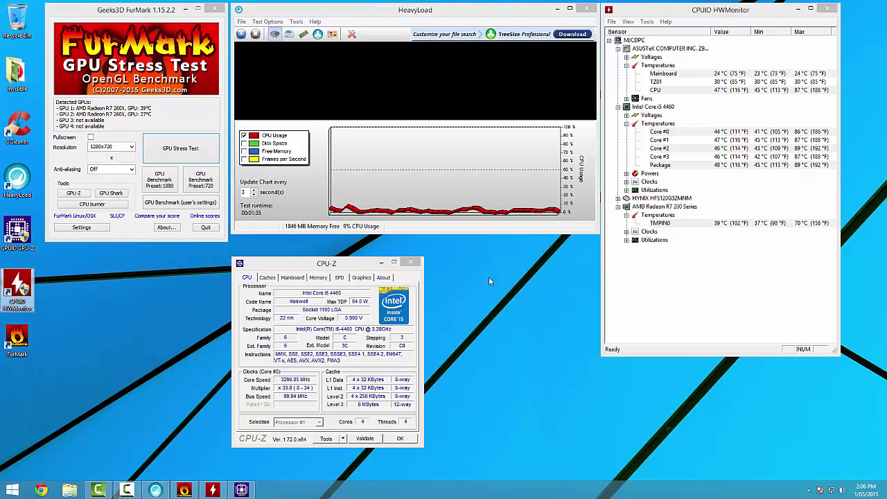
- Bring HWMonitor to the front to compare idle readings with the 89°C and 70°C peaks
left_click(666, 269)
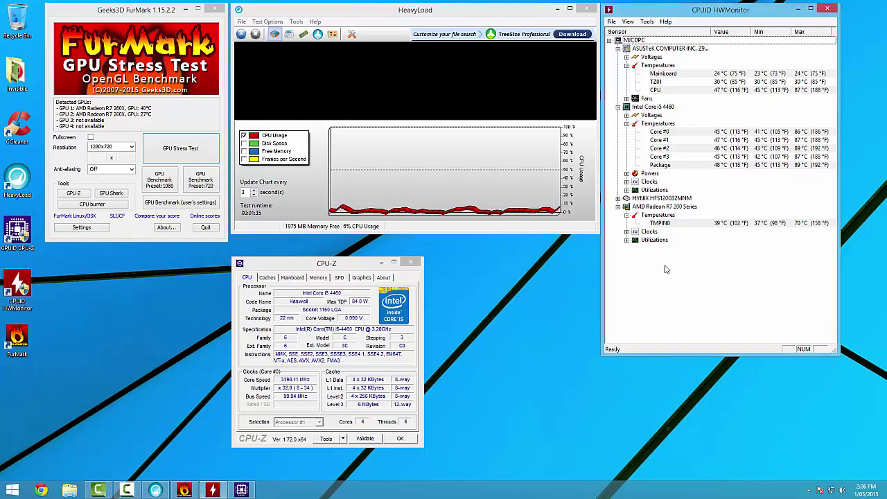